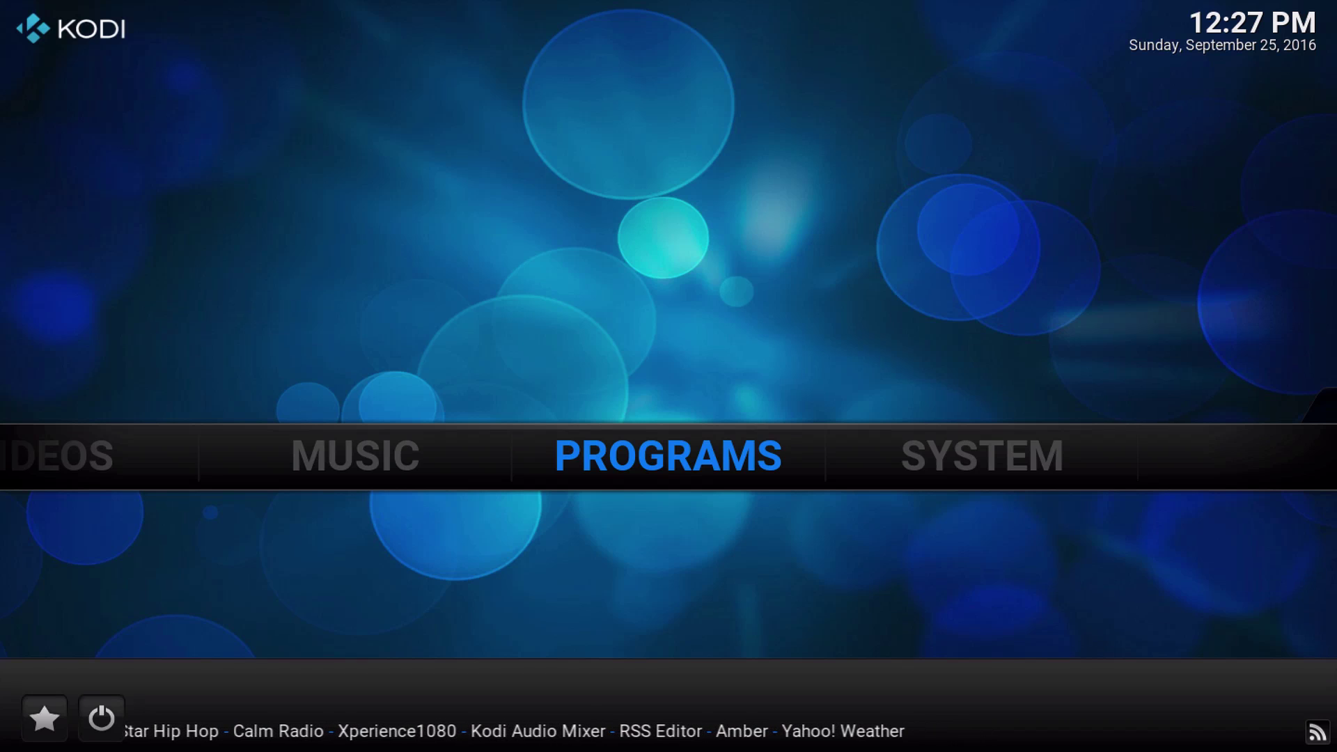
Launch .TDB Wizard from Programs add-ons and dismiss its ECHO migration notice.
key("Return")
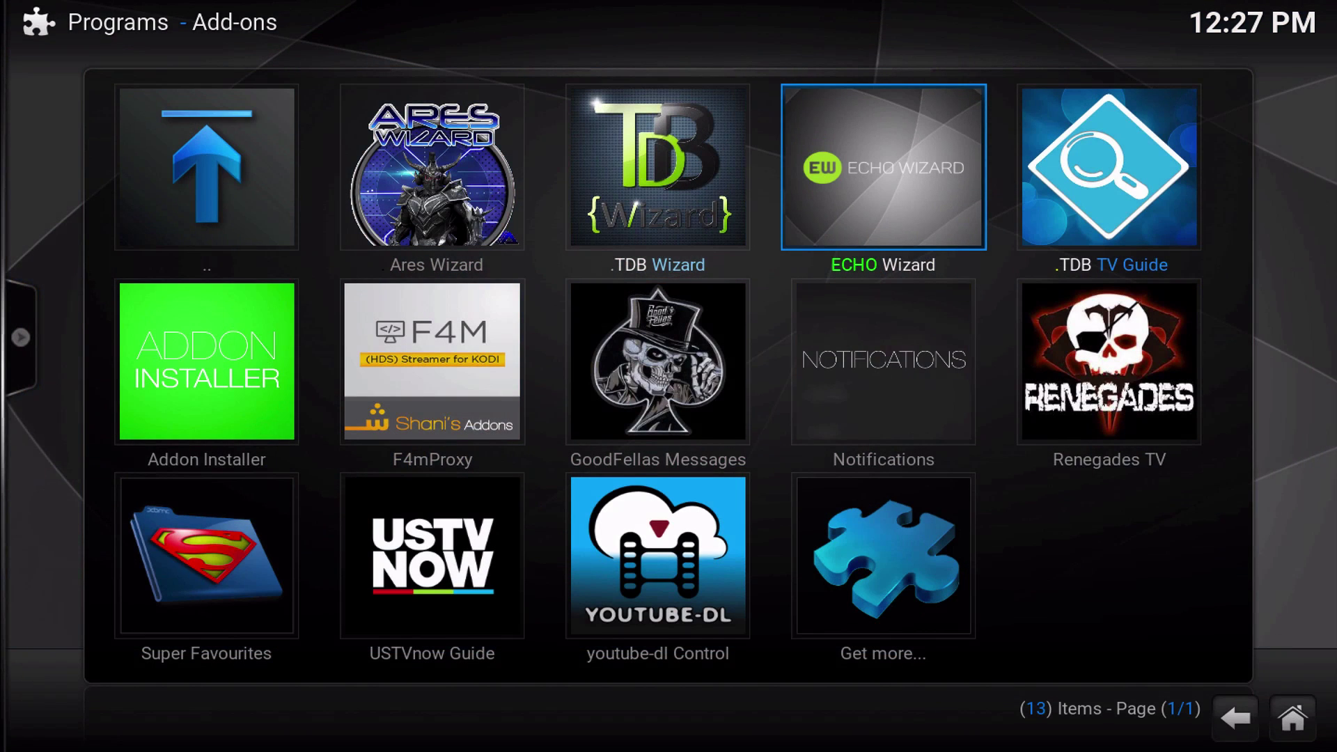
key("Left")
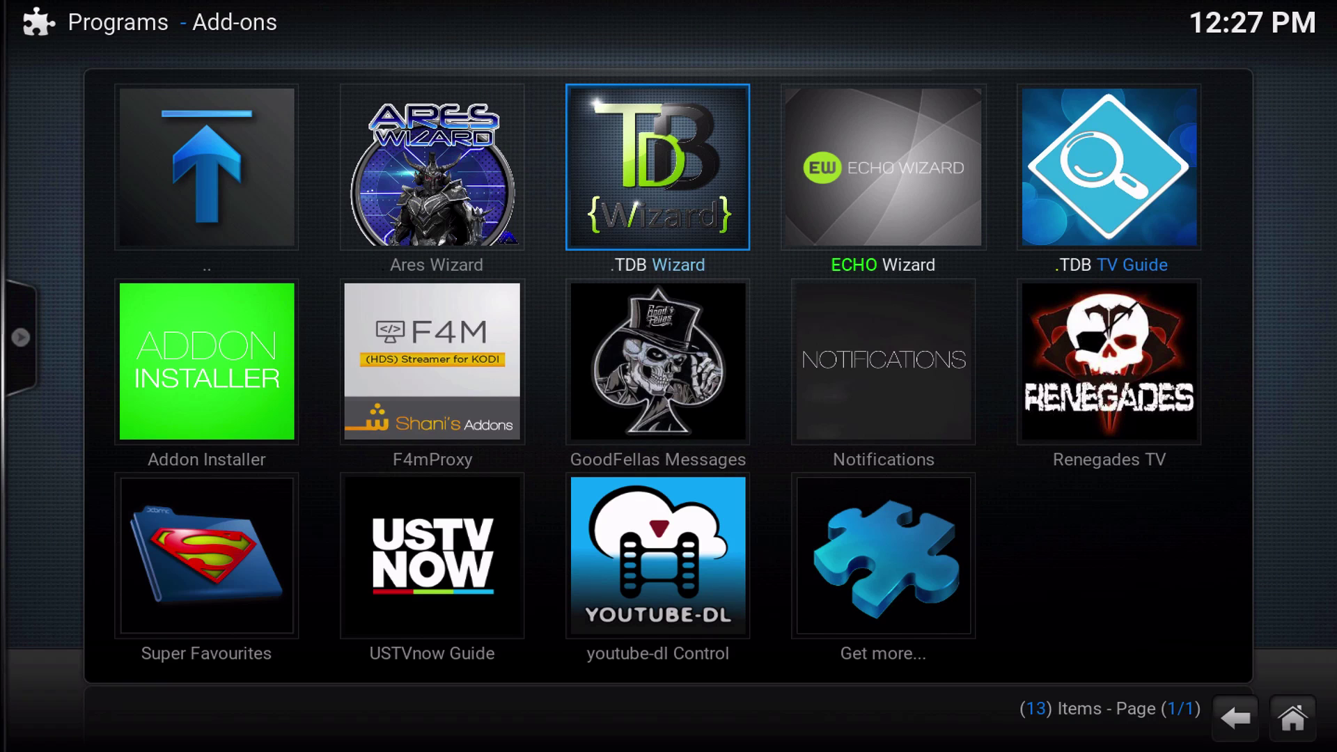
key("Return")
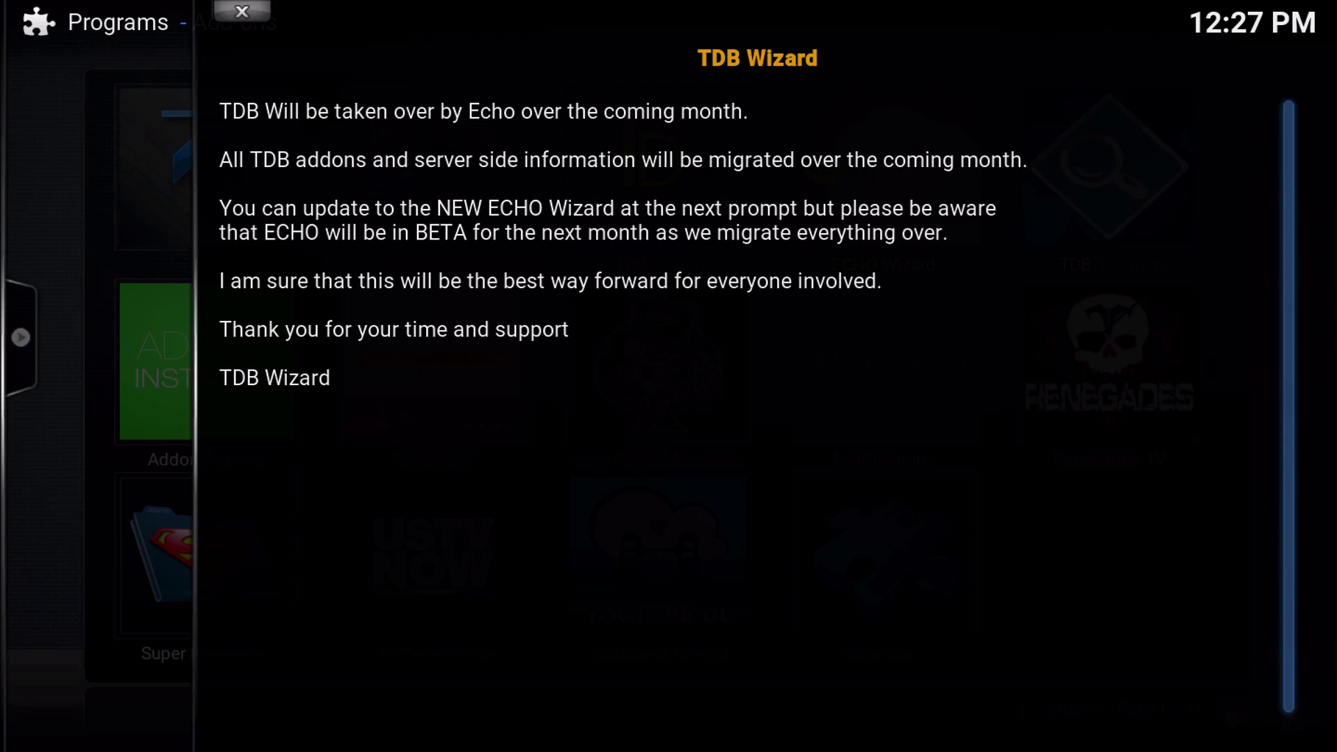
key("Escape")
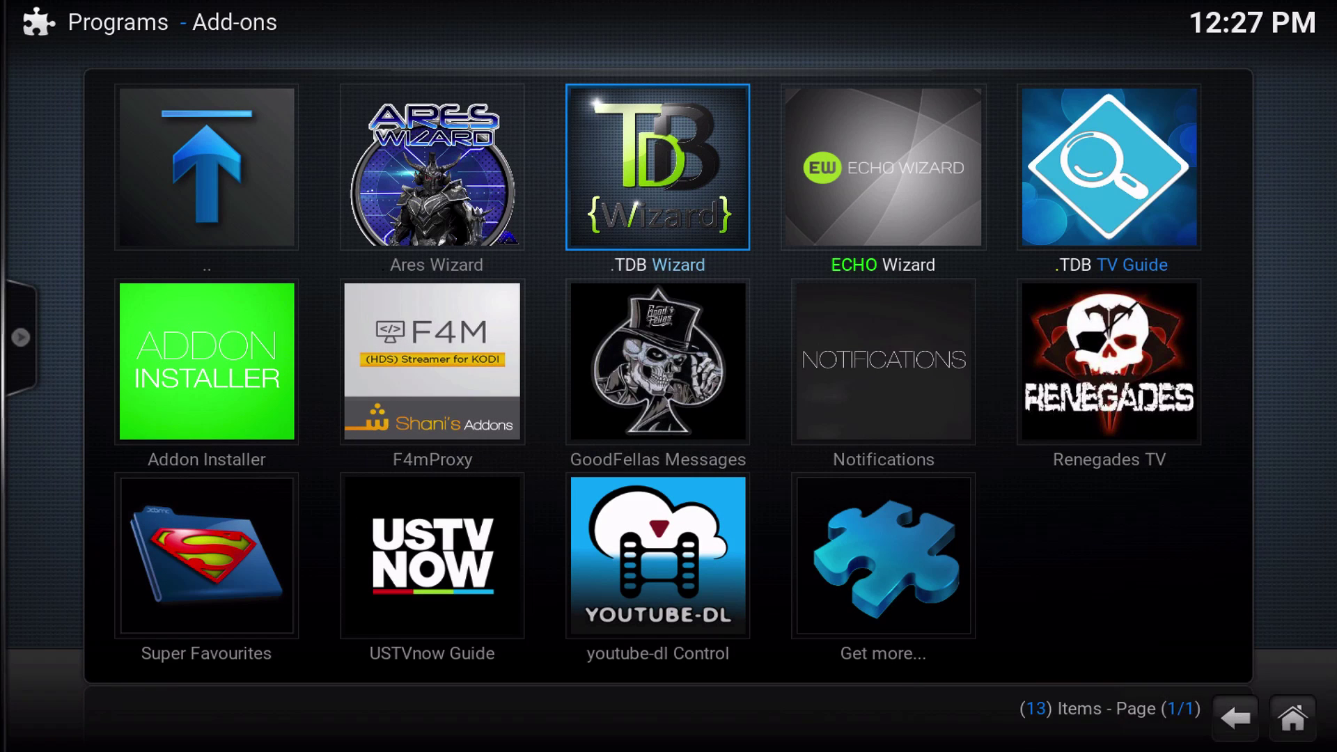
Dismiss the TDB server connection error and bring up the .TDB Wizard's context menu.
left_click(884, 167)
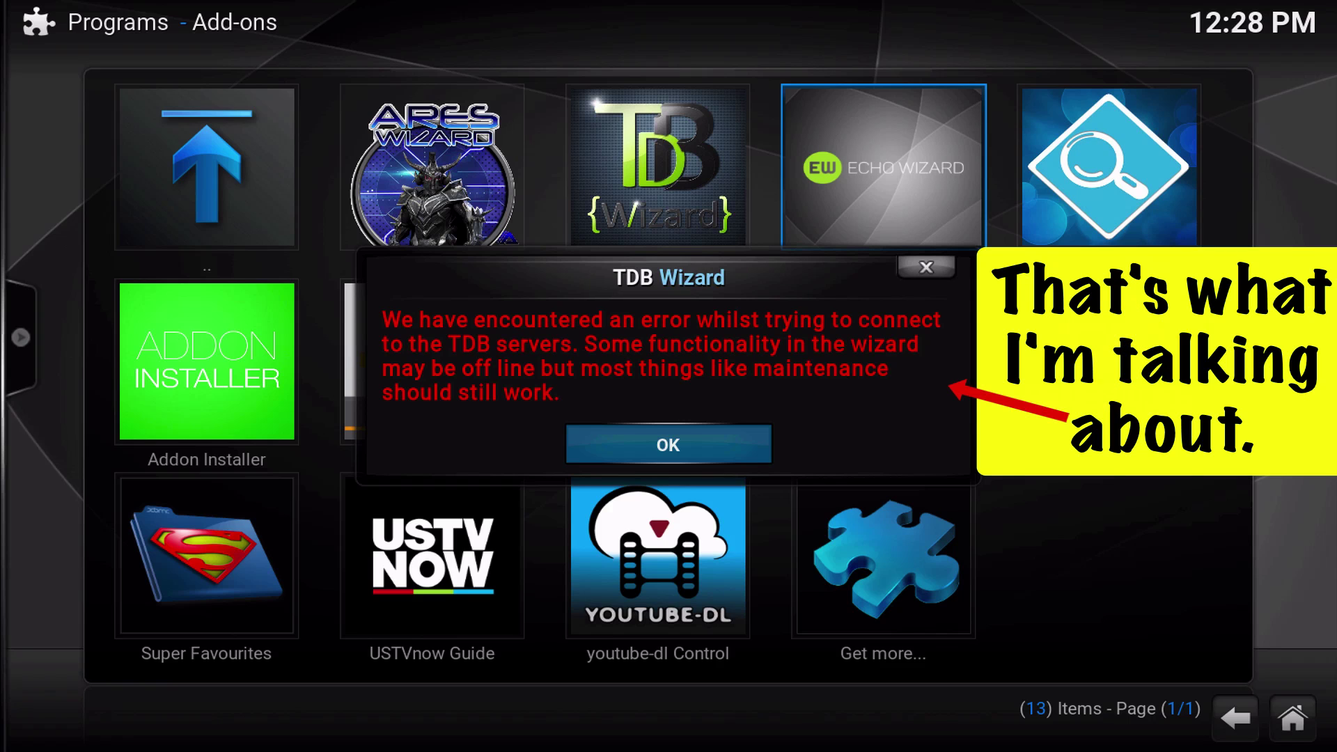
key("Return")
key("c")
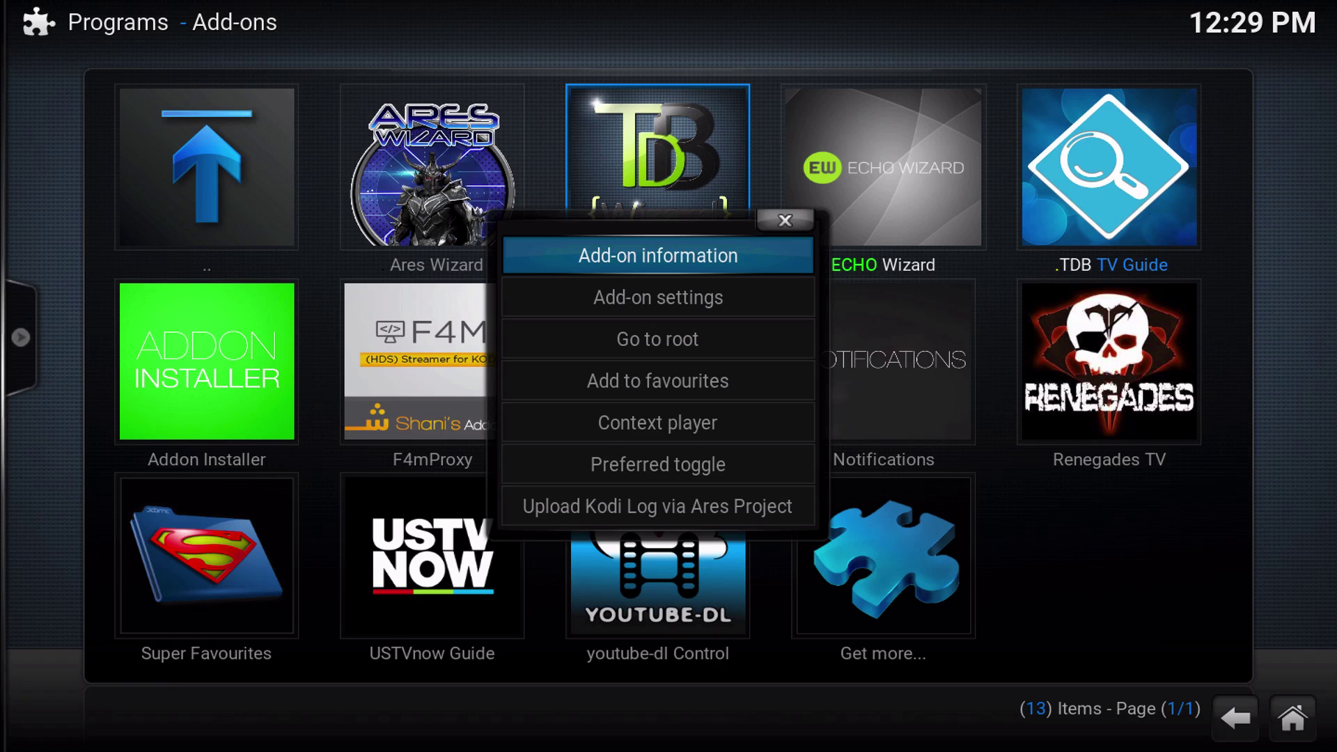
Uninstall the .TDB Wizard add-on from its add-on information page.
key("Return")
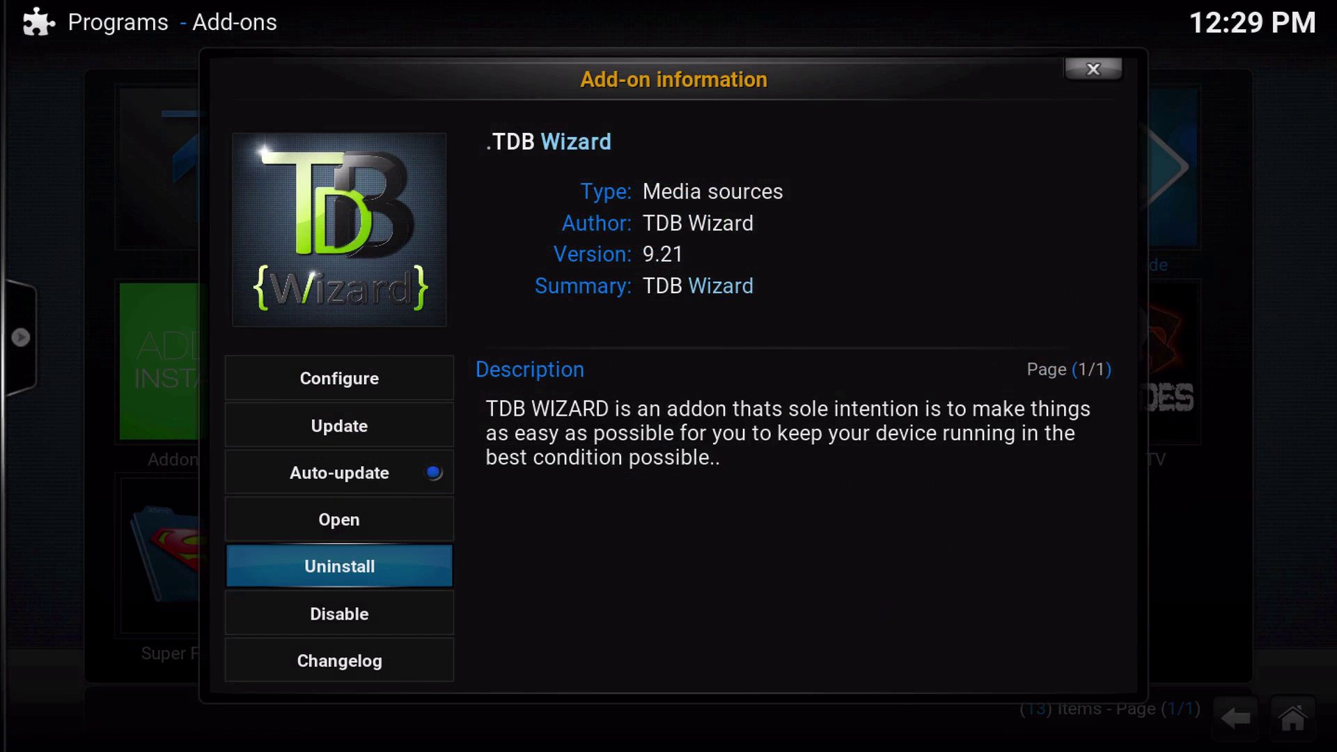
key("Up")
key("Up")
key("Up")
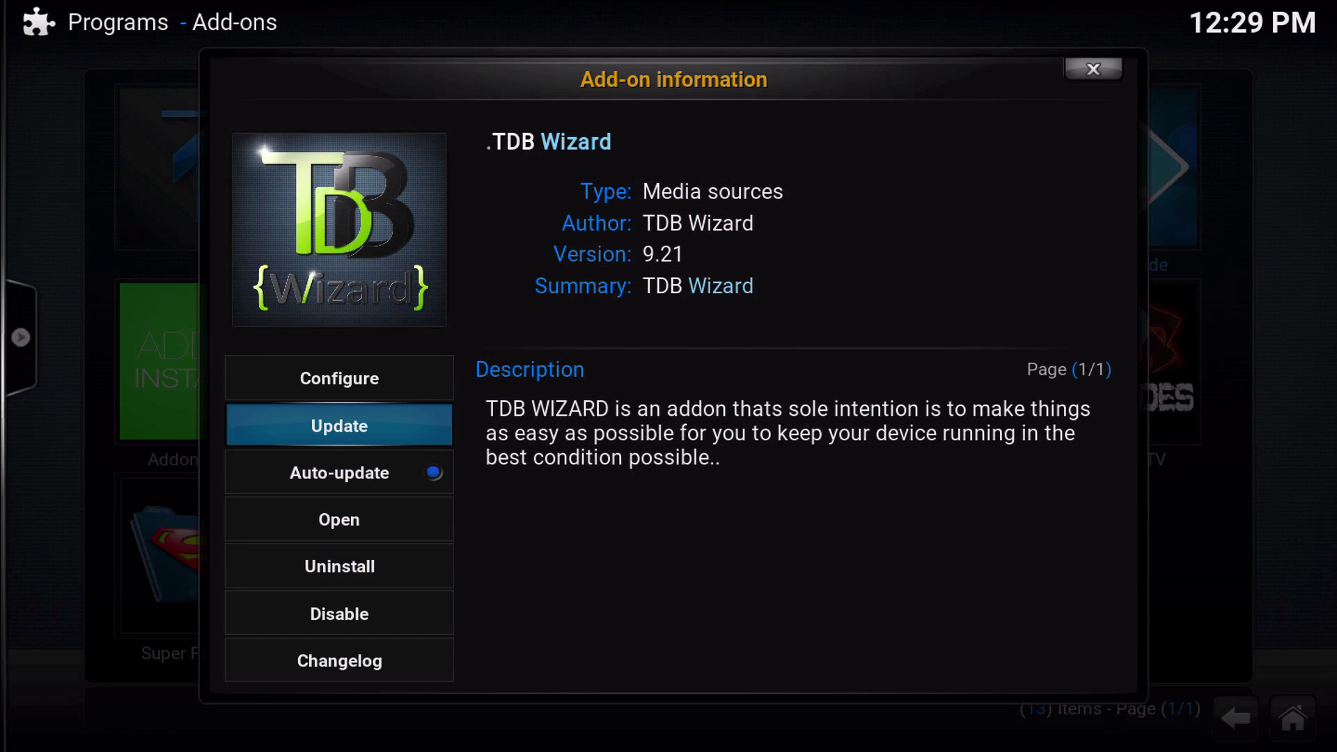
key("Down")
key("Down")
key("Down")
key("Return")
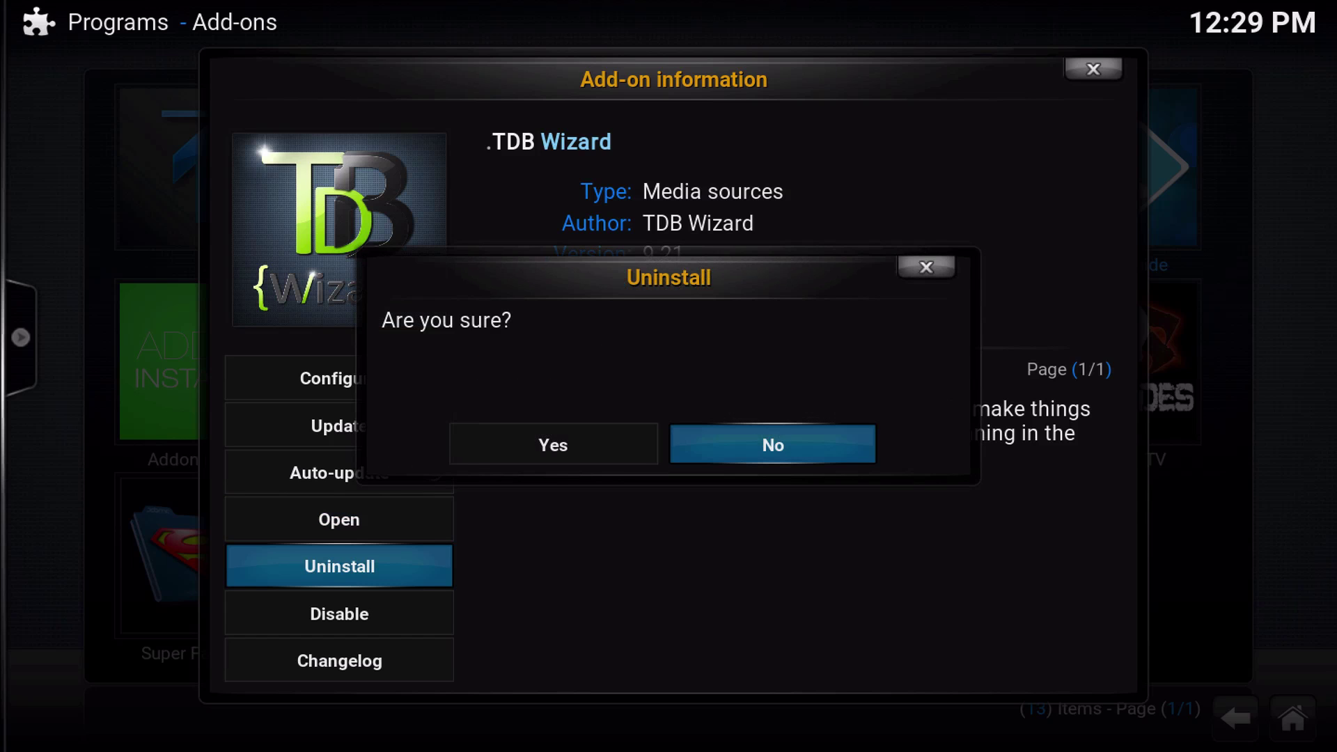
key("Left")
key("Return")
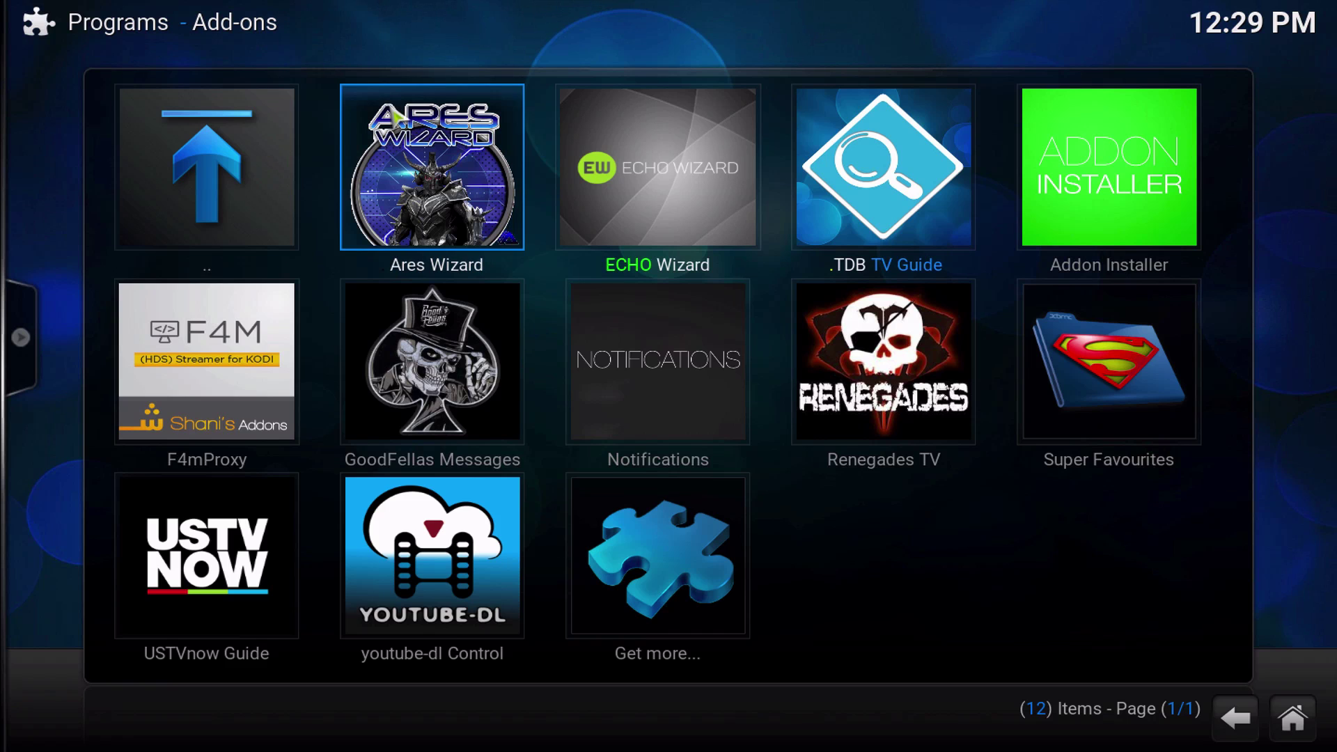
Uninstall the ECHO Wizard add-on too, then return to the home screen.
mouse_move(21, 337)
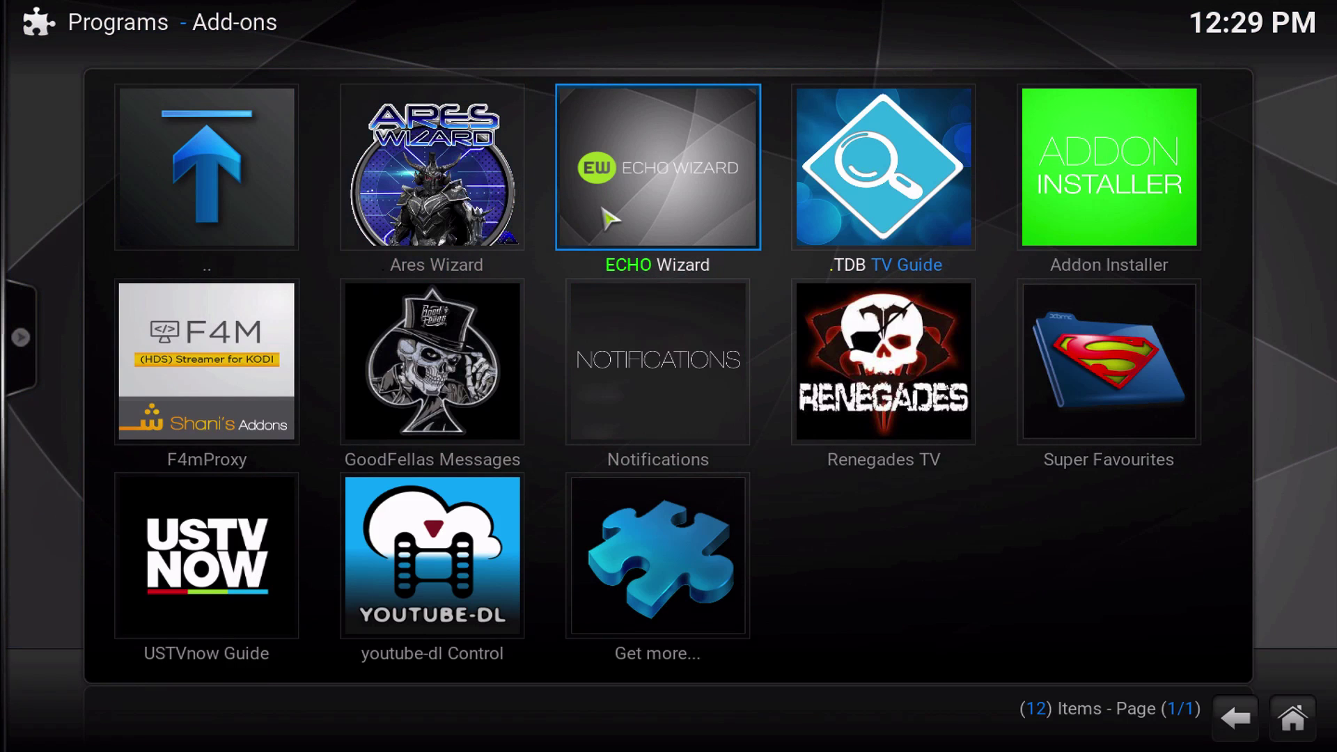
right_click(603, 208)
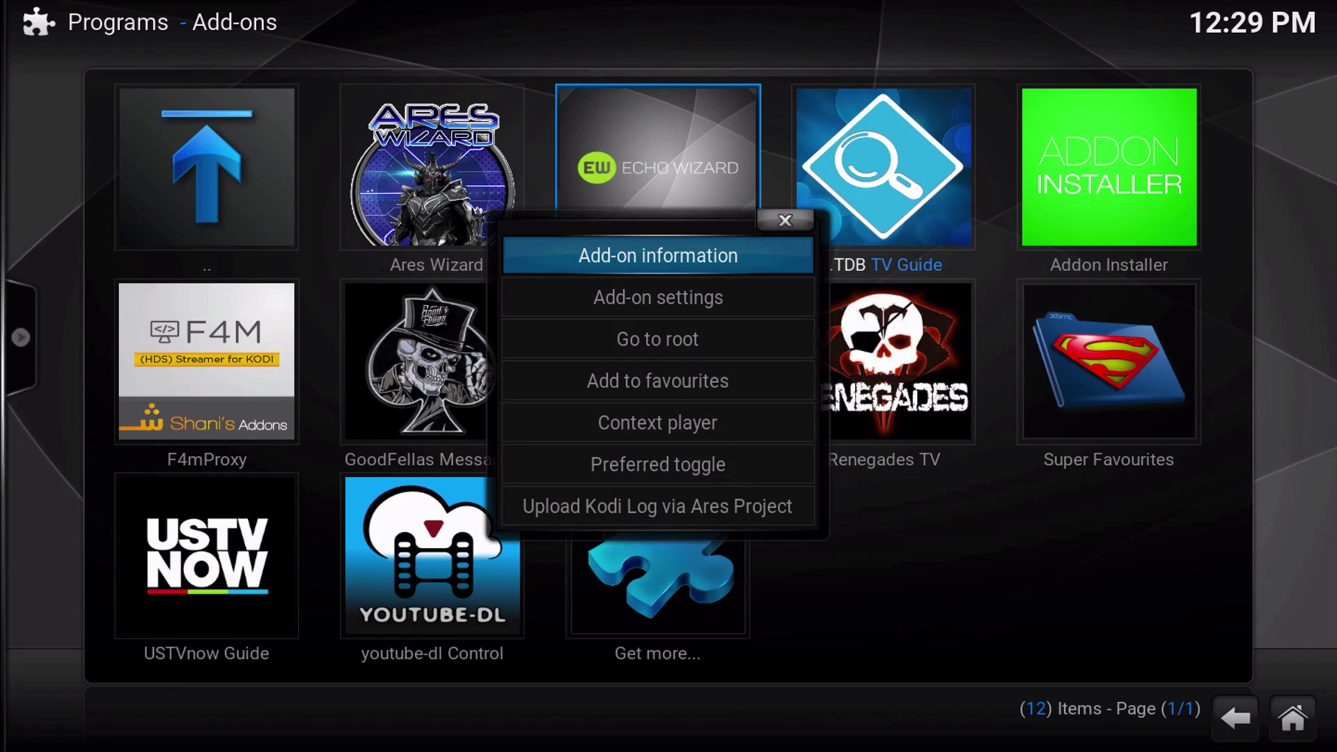
key("Return")
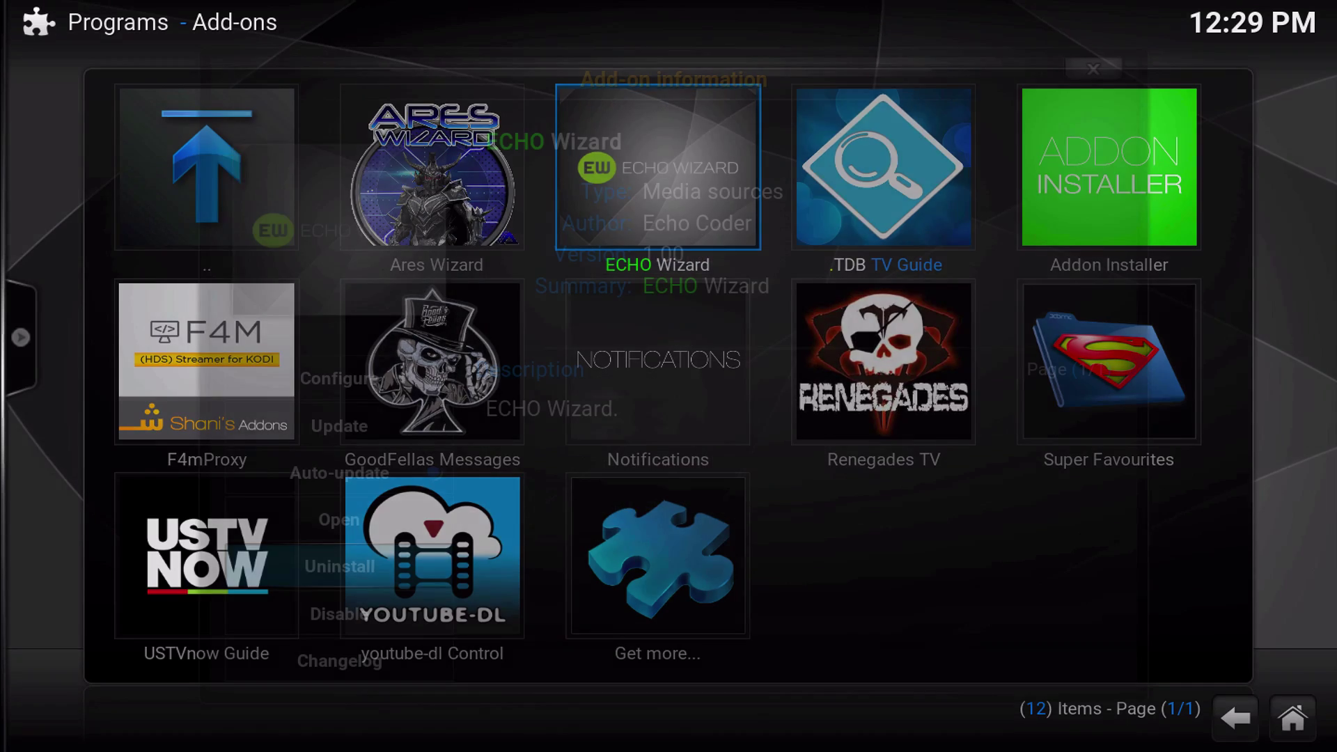
key("Return")
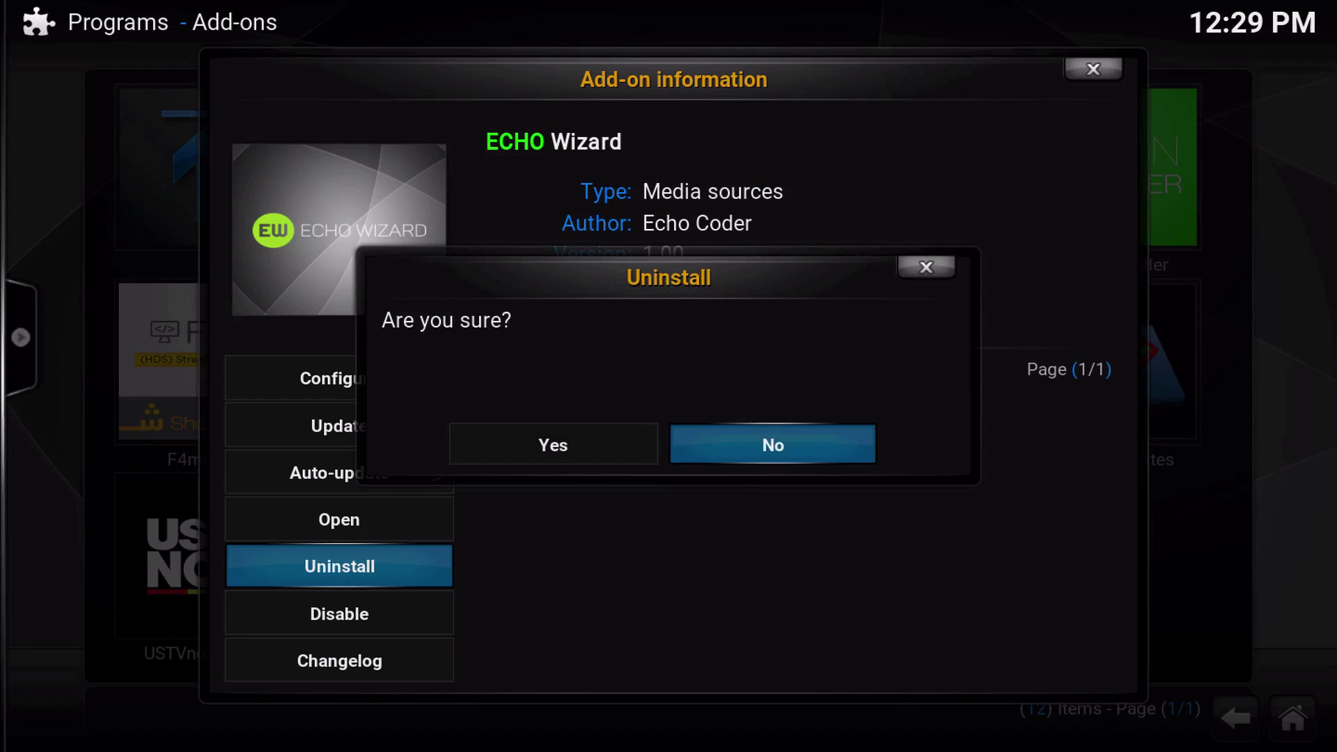
key("Left")
key("Return")
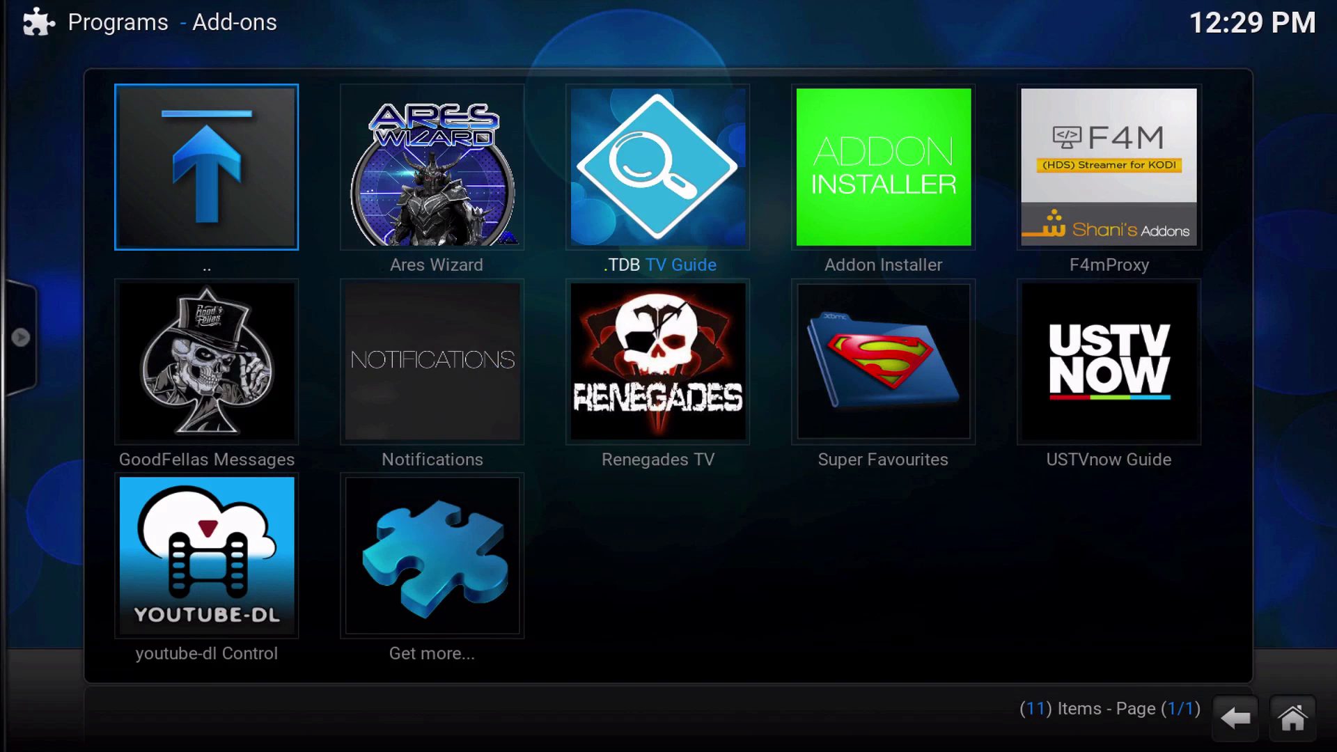
key("Escape")
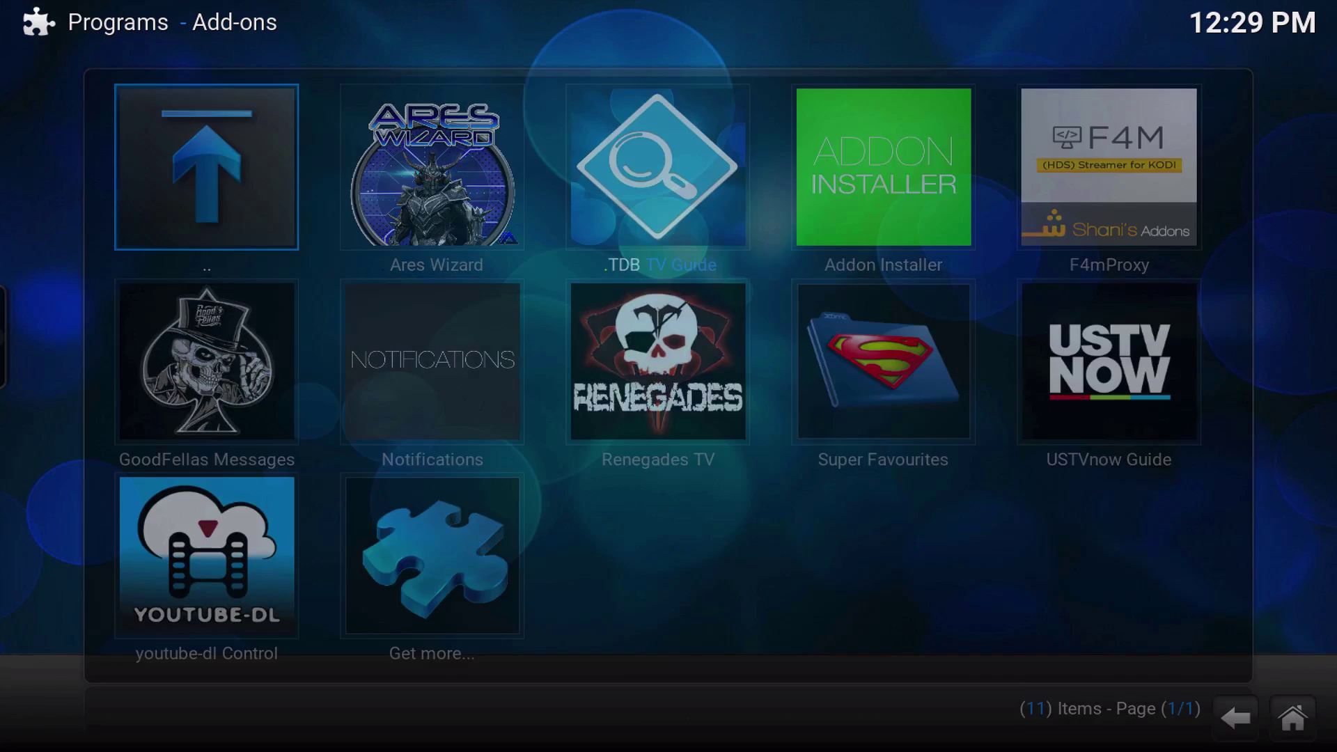
Open SYSTEM > File manager and scroll the source list down to *TDB.
key("Right")
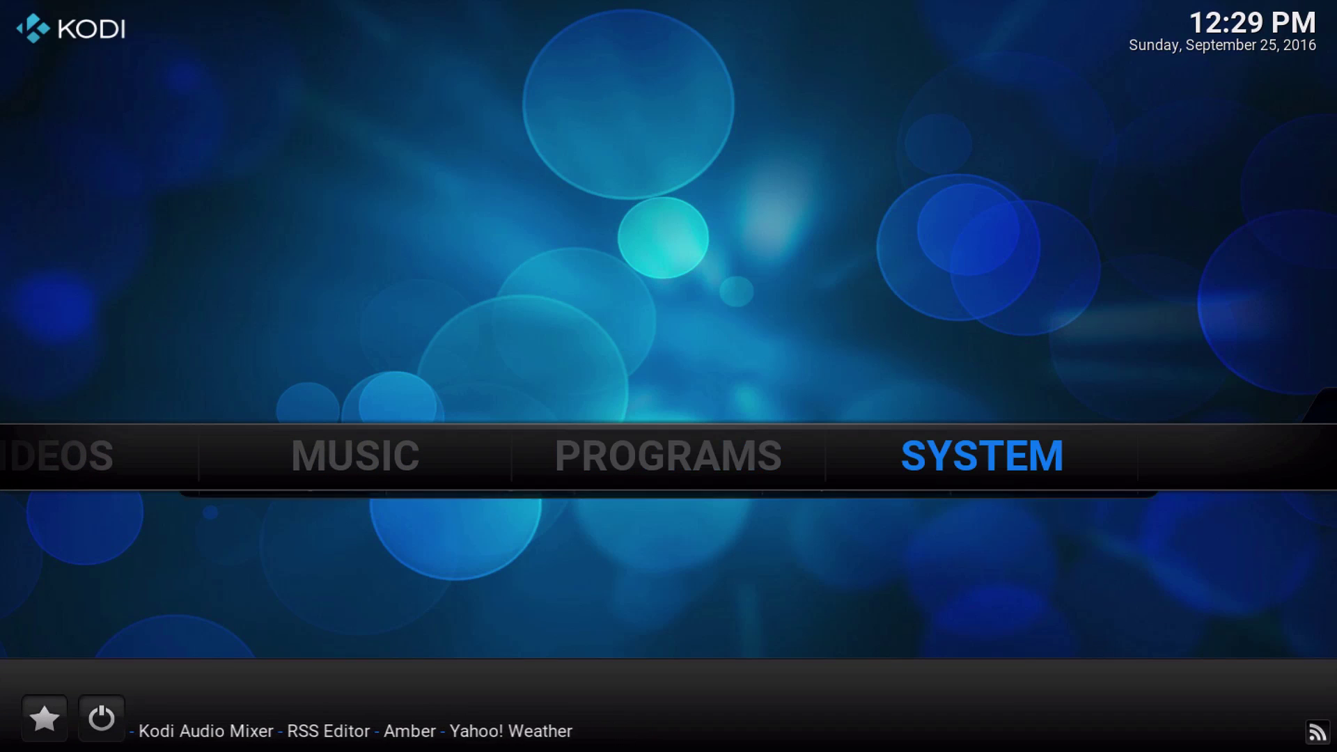
key("Down")
key("Right")
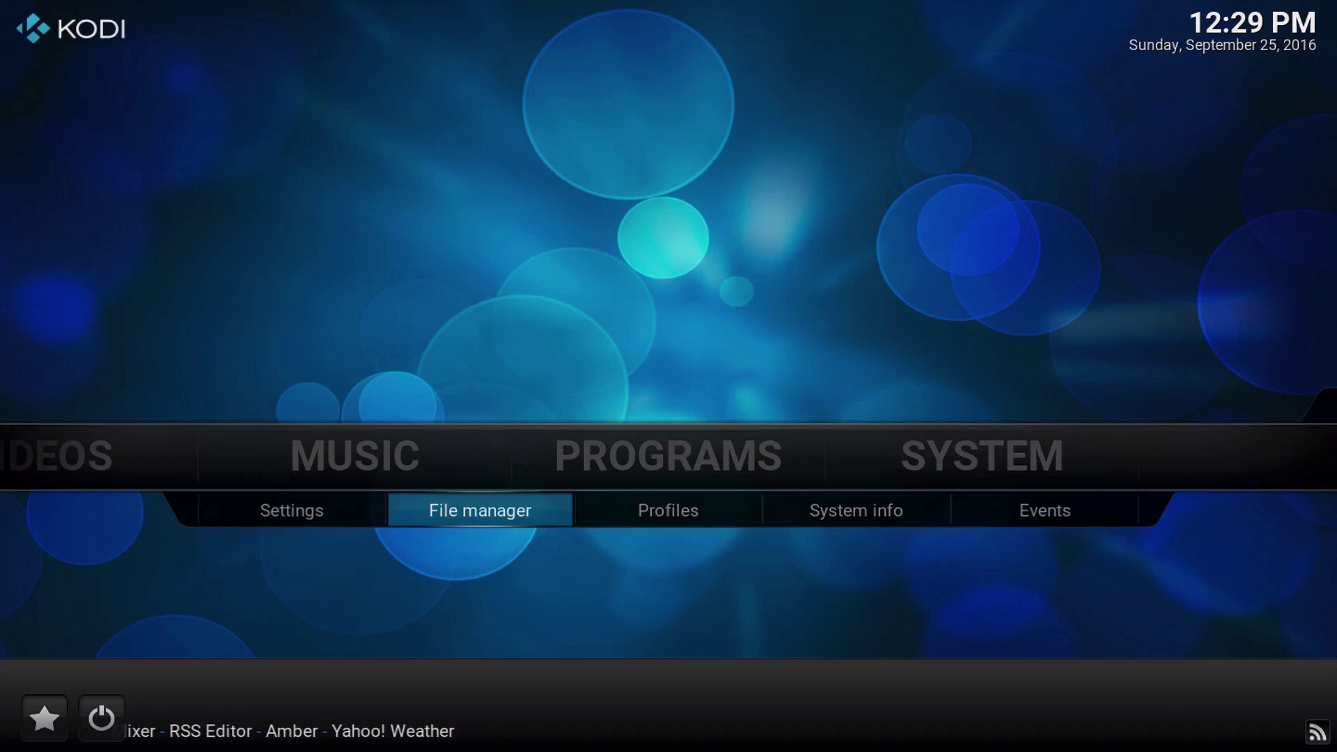
key("Return")
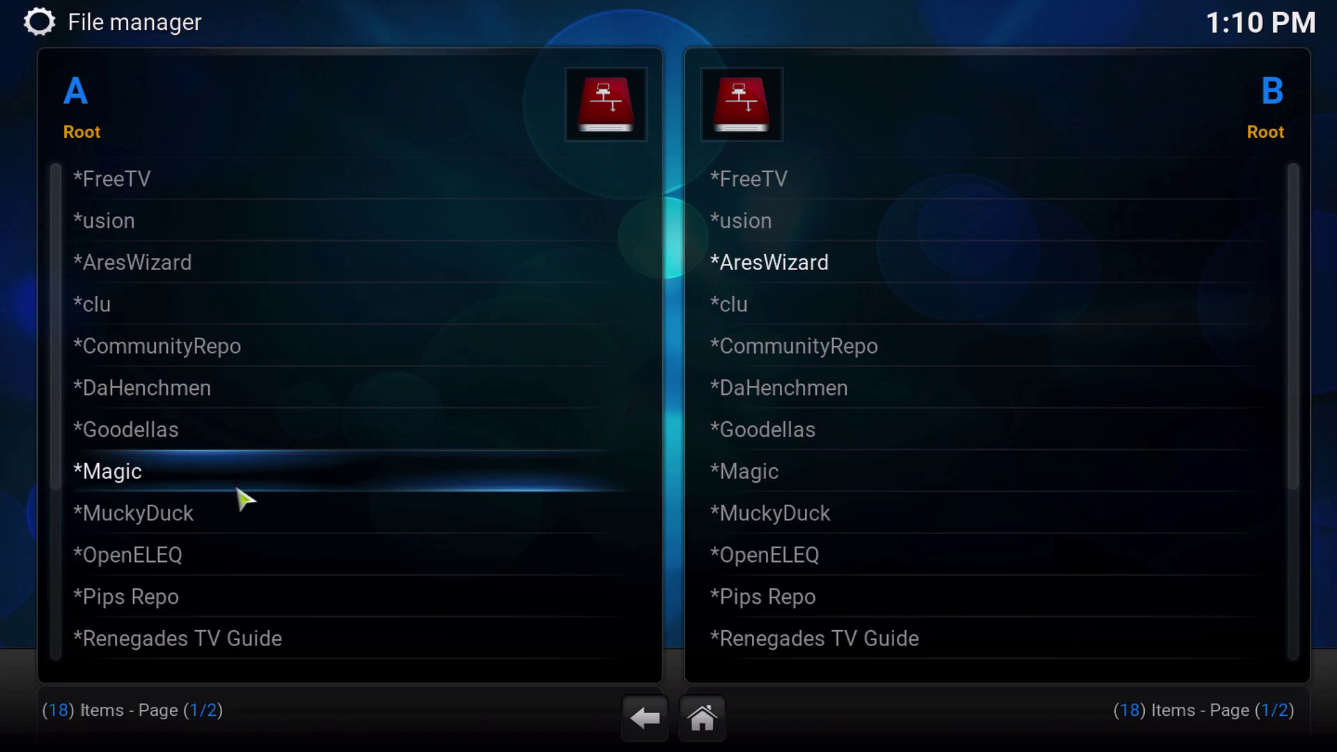
scroll(242, 502, "down", 7)
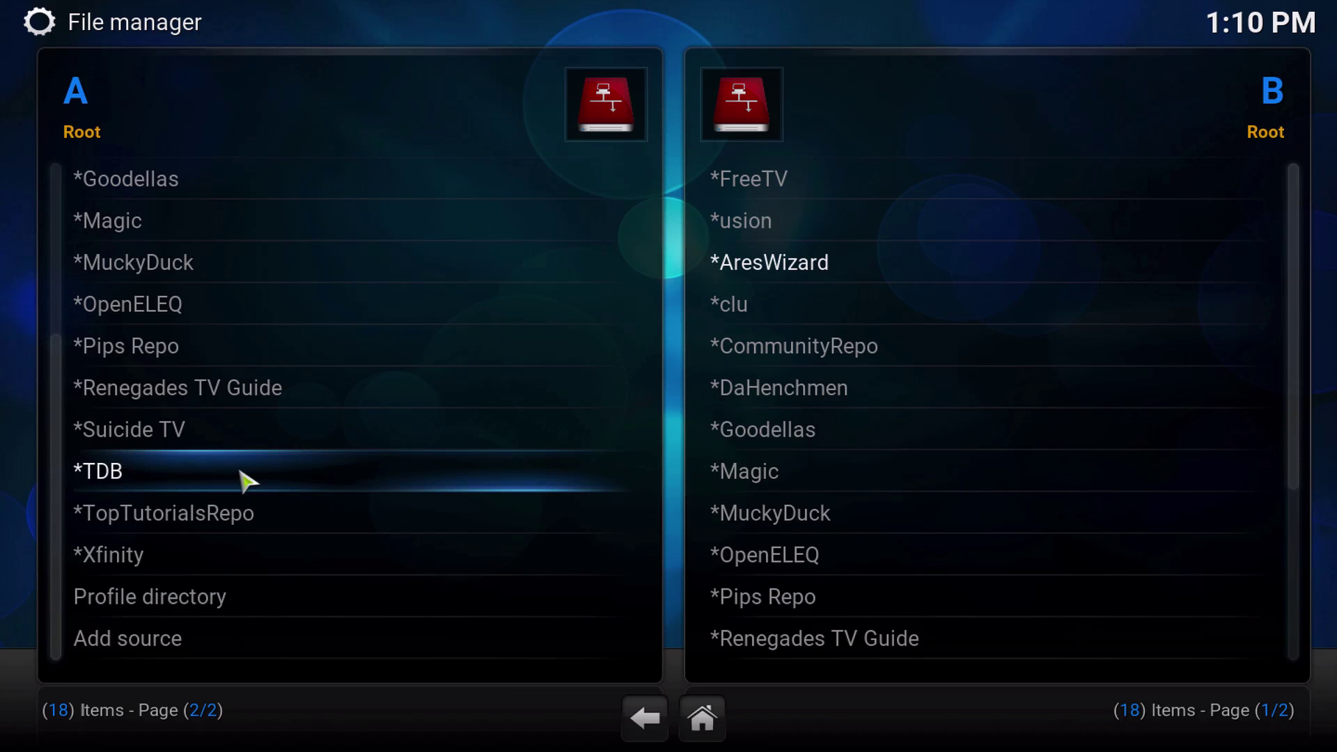
right_click(240, 473)
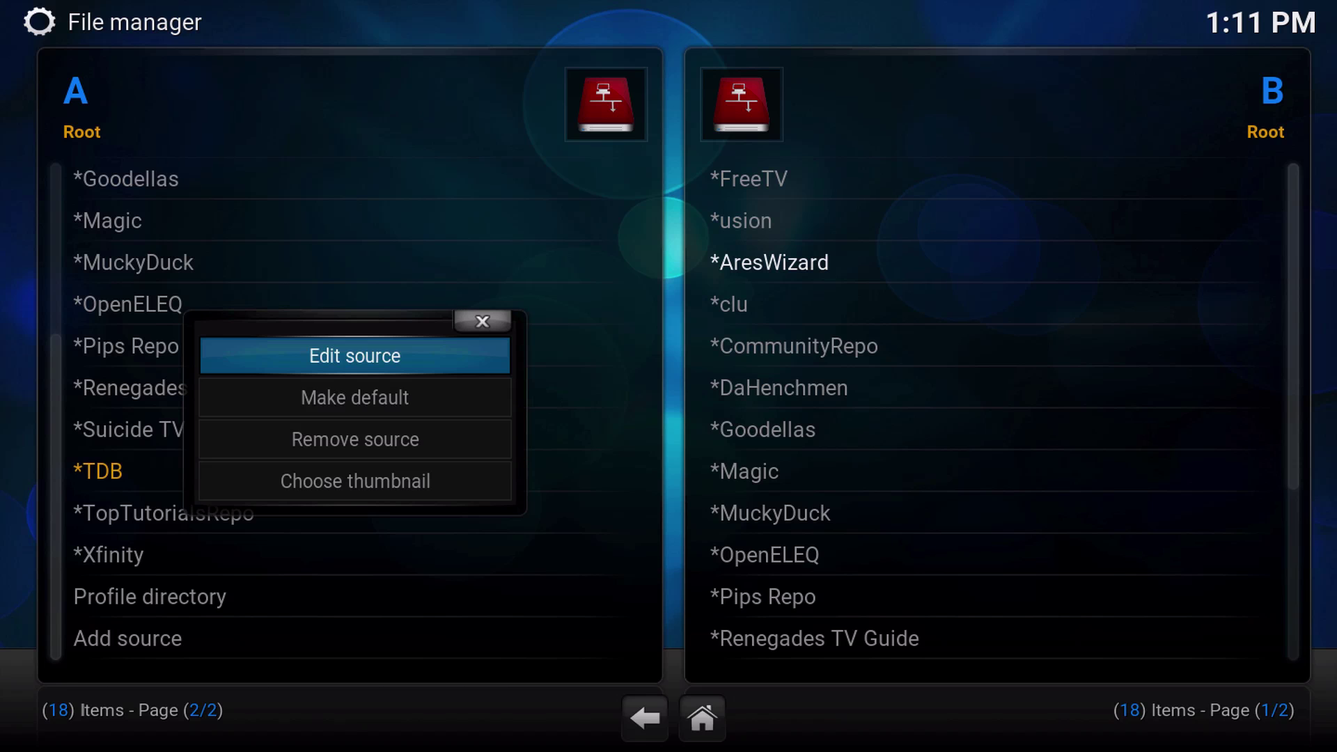
key("Return")
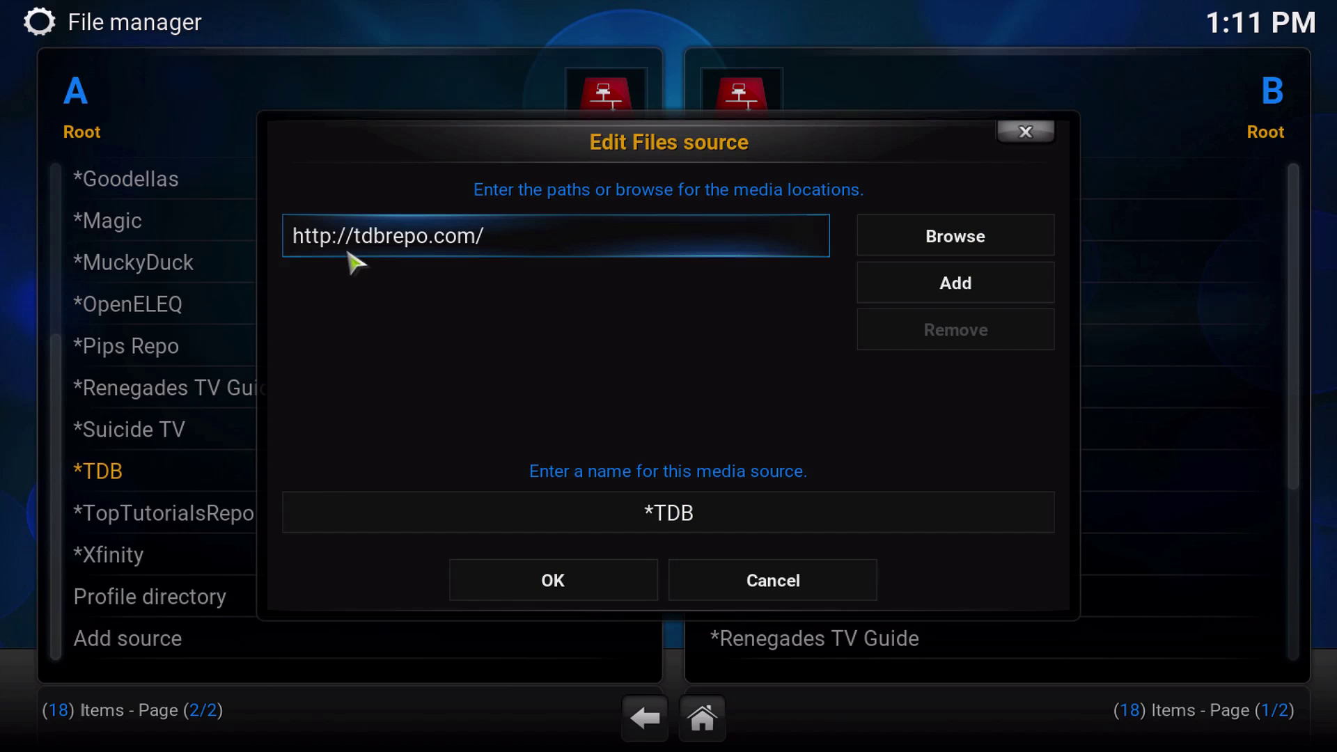
left_click(712, 528)
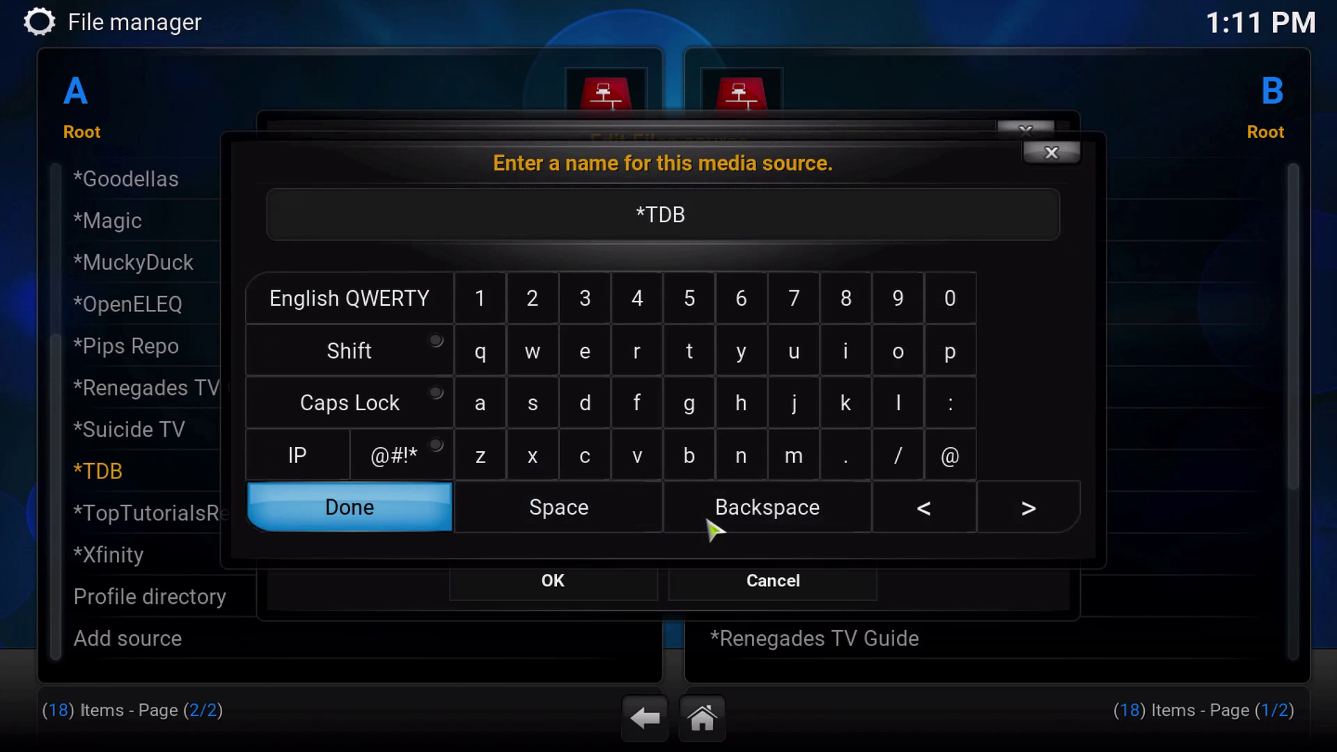
key("BackSpace")
key("BackSpace")
key("BackSpace")
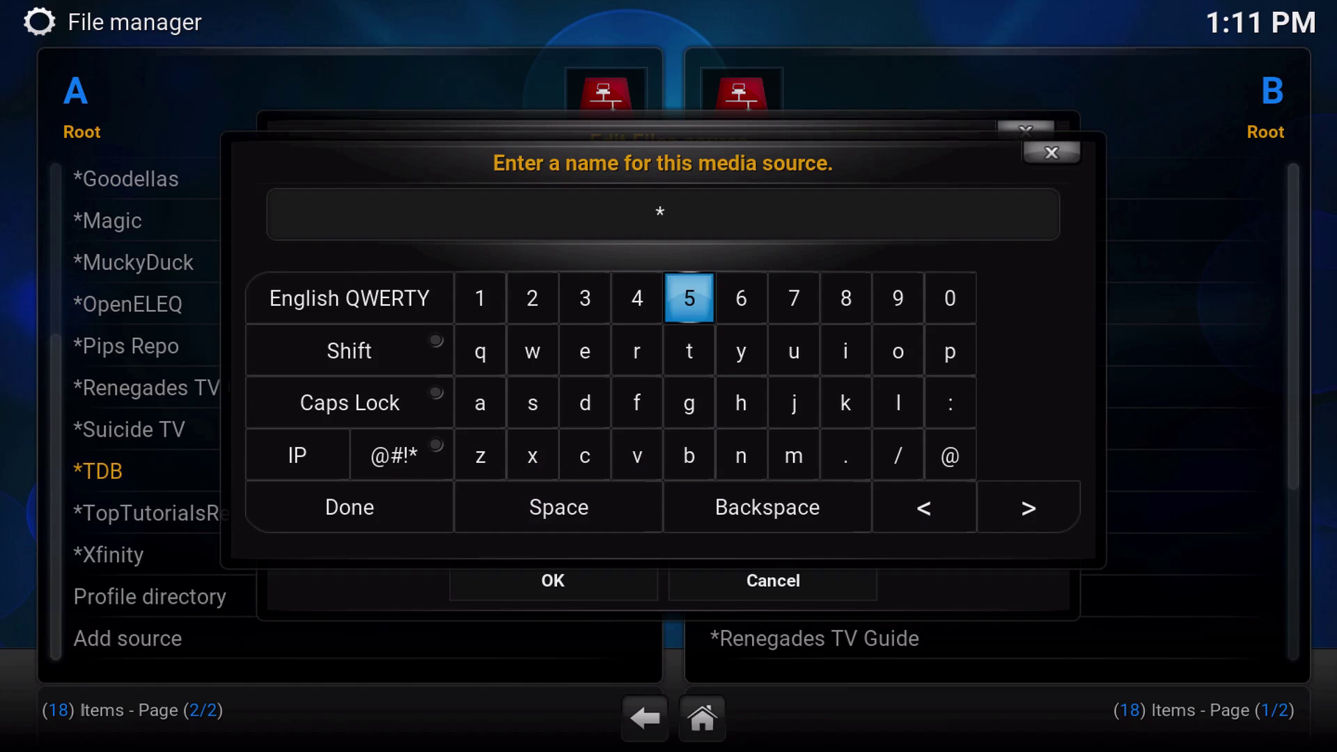
type("Echo")
key("Down")
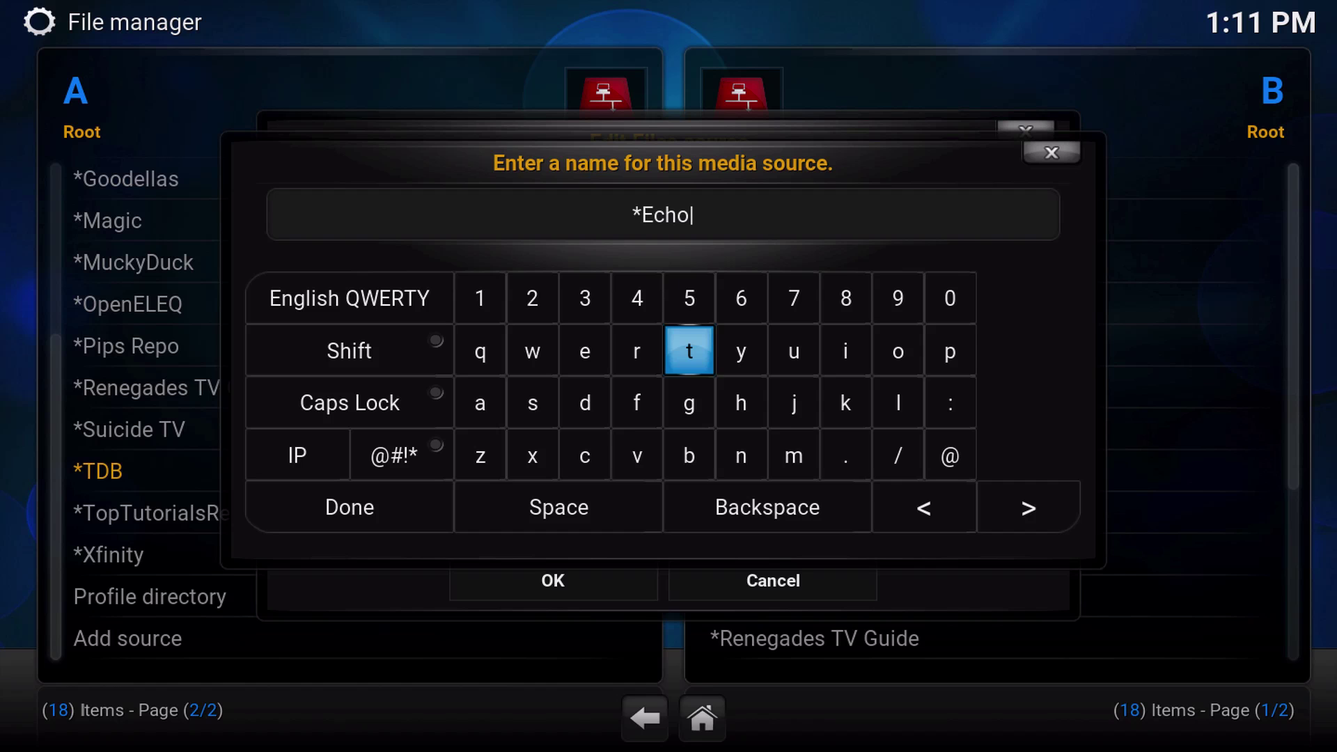
left_click(334, 521)
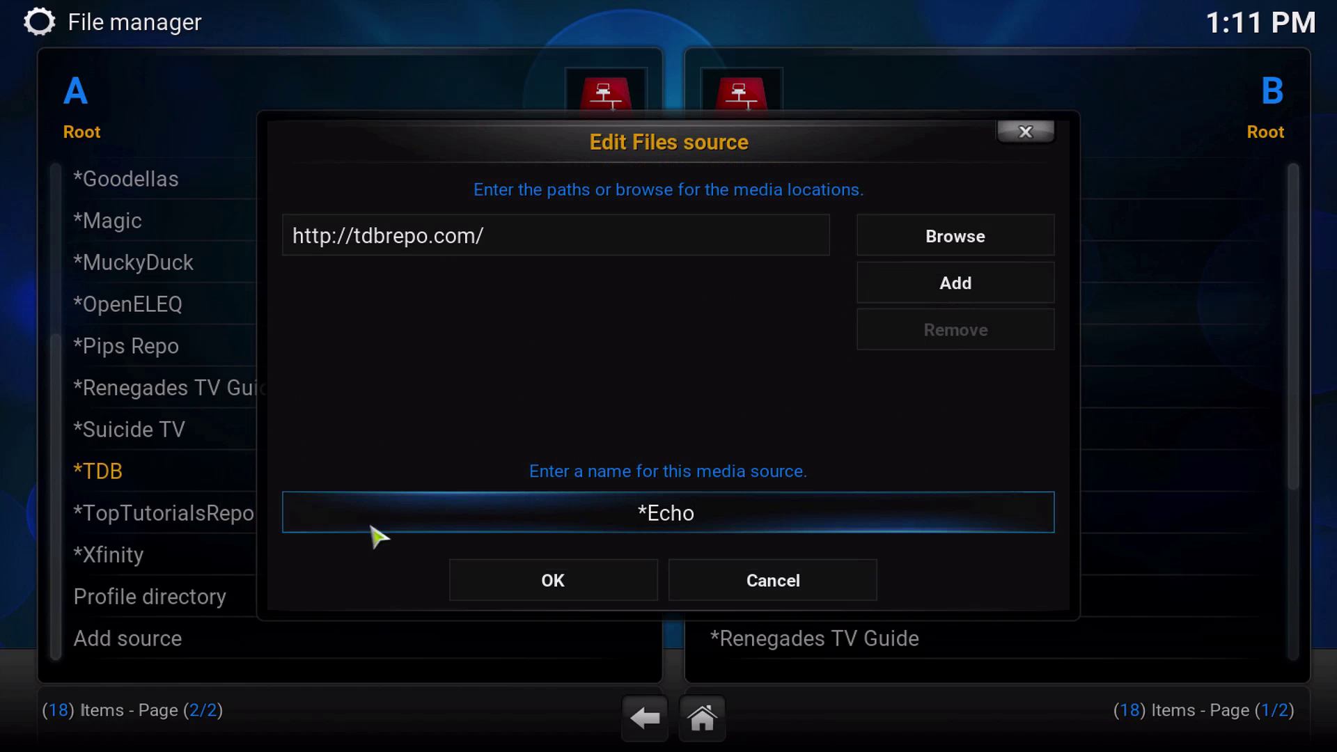
left_click(543, 578)
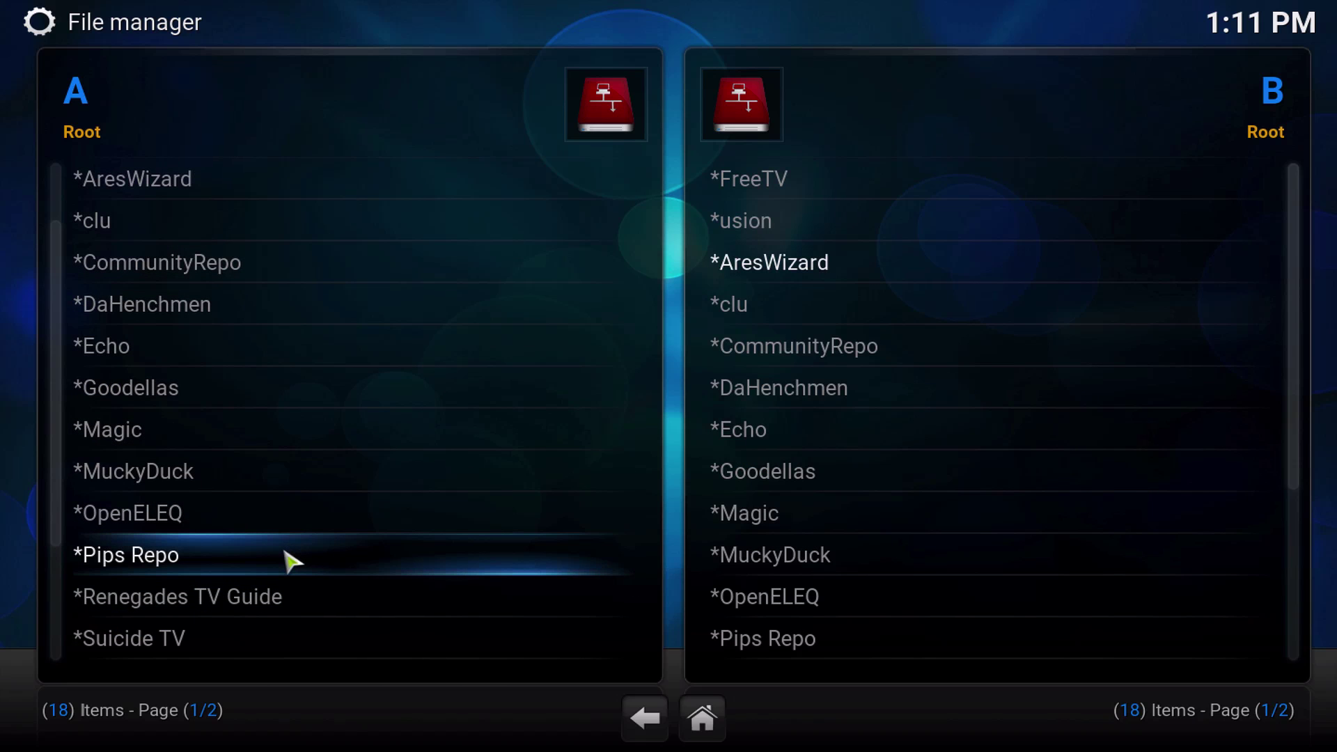
Begin a new source with path htttp://tdbrepo.com and name *Echo, then cancel it.
key("End")
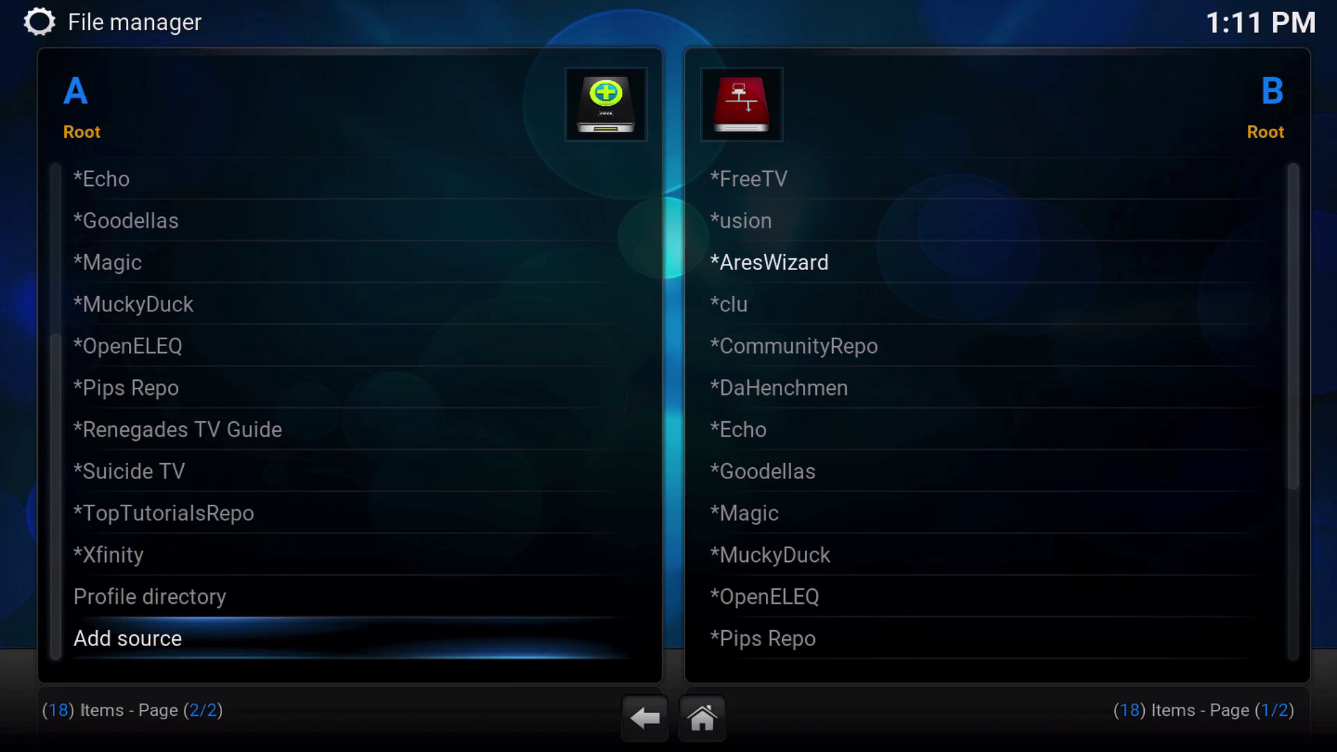
key("Return")
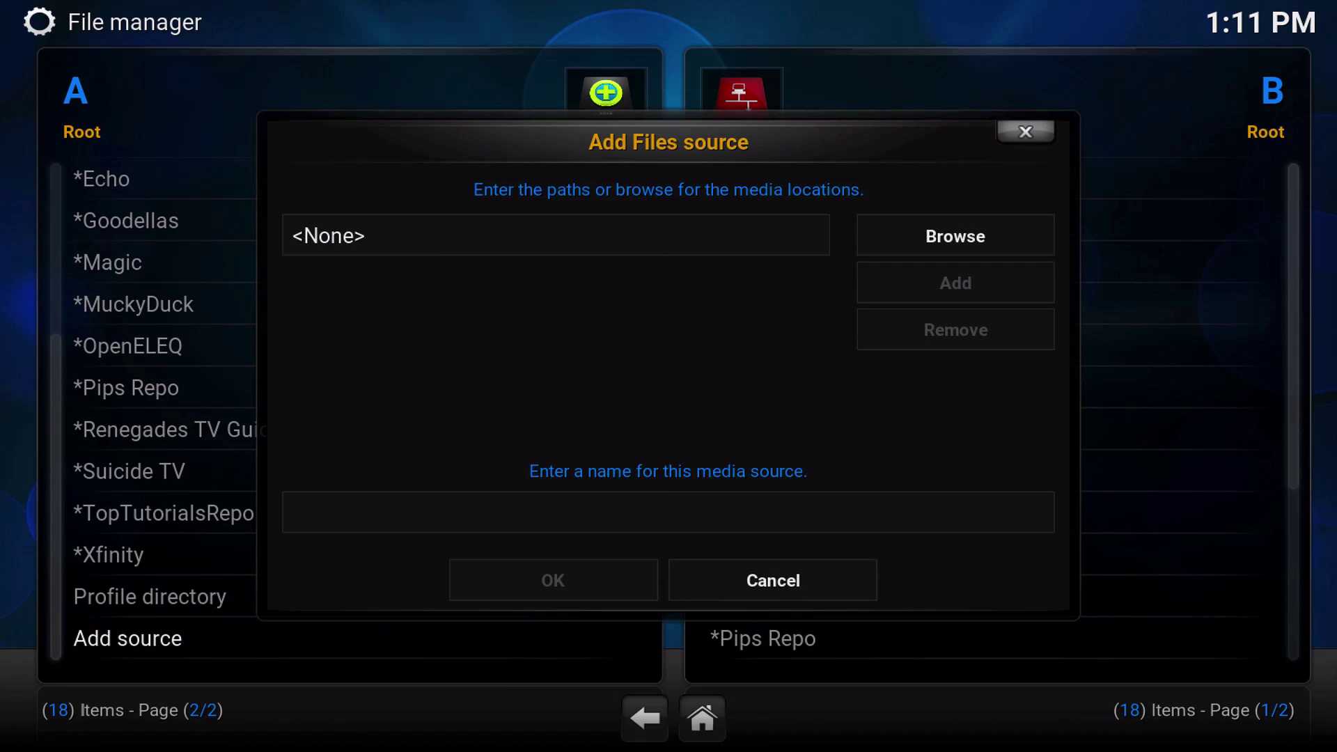
key("Down")
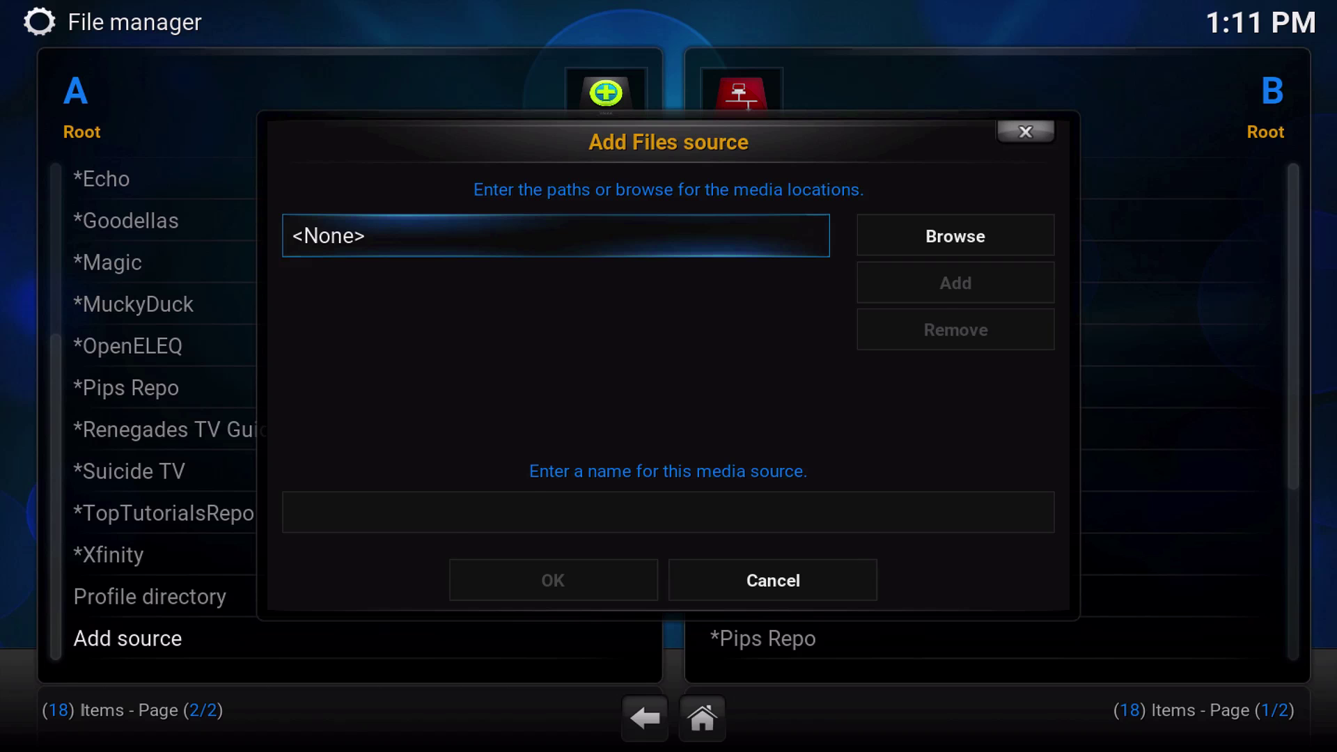
key("Return")
type("ht")
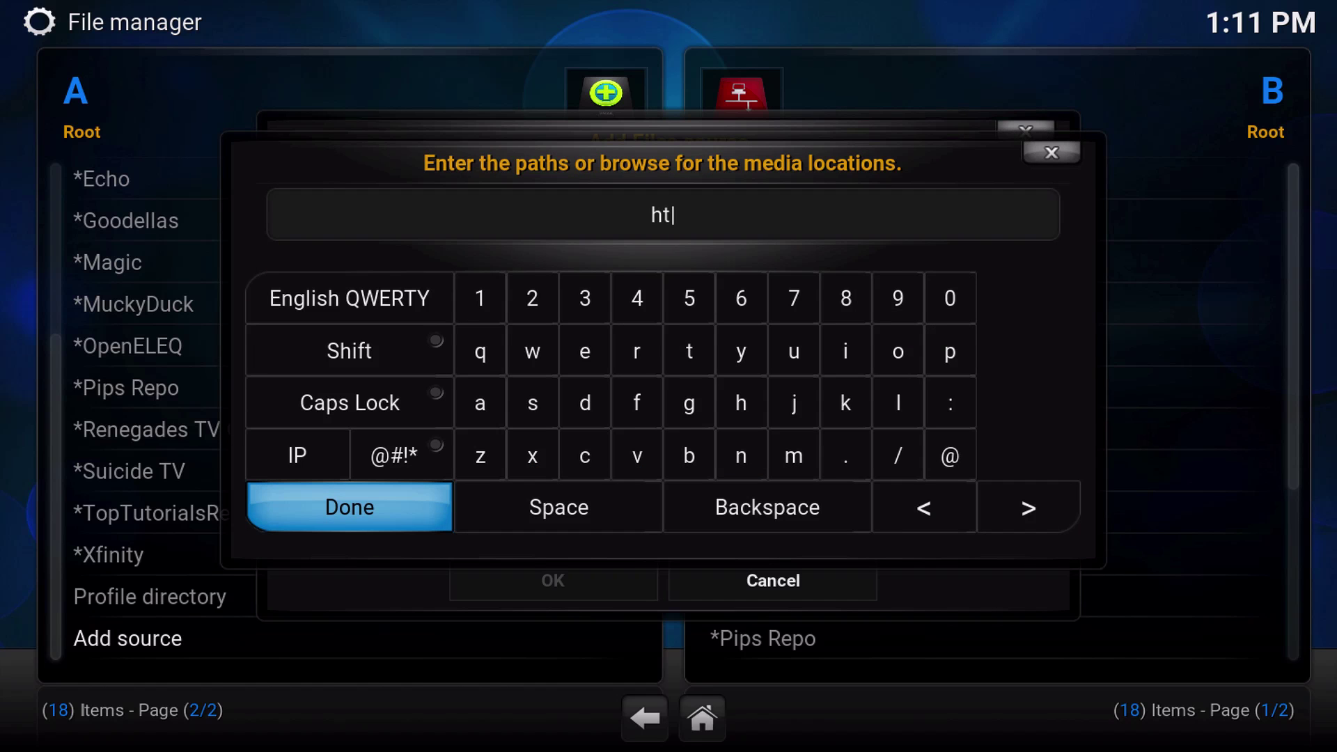
type("ttp://tdbre")
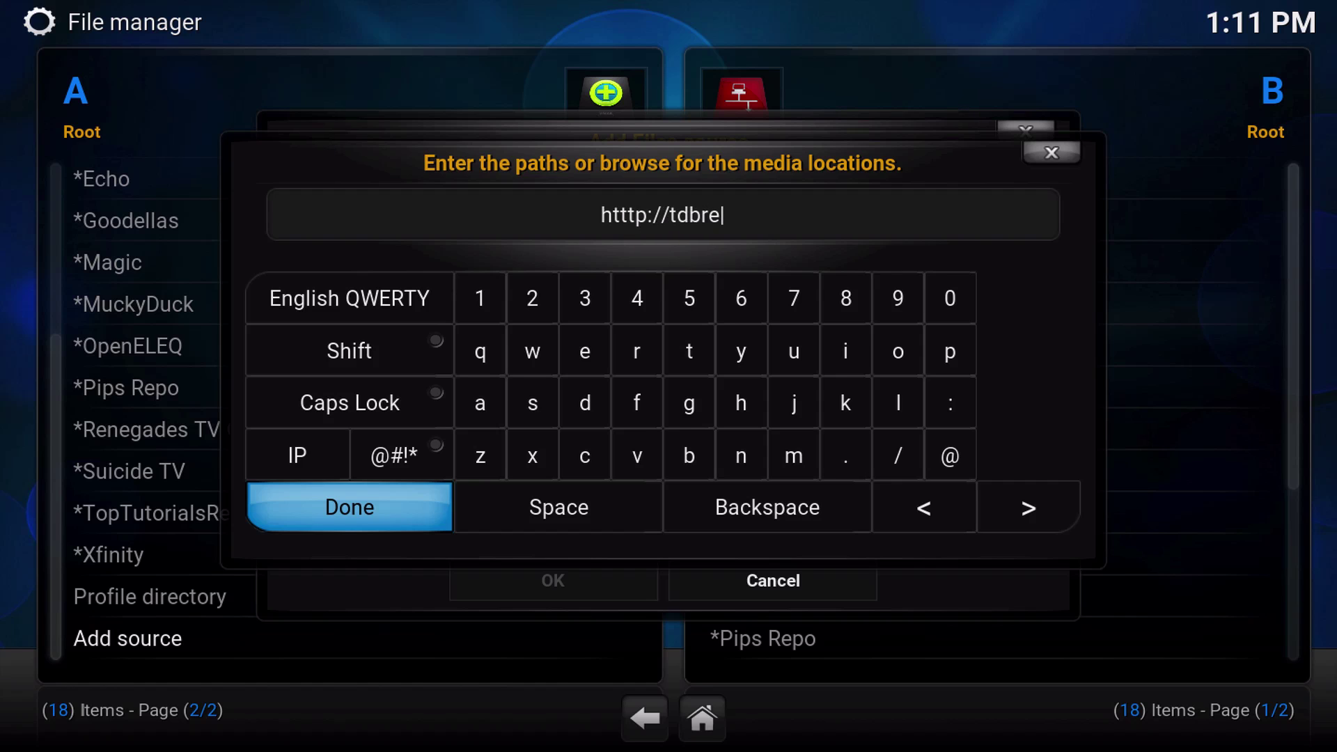
type("po.com")
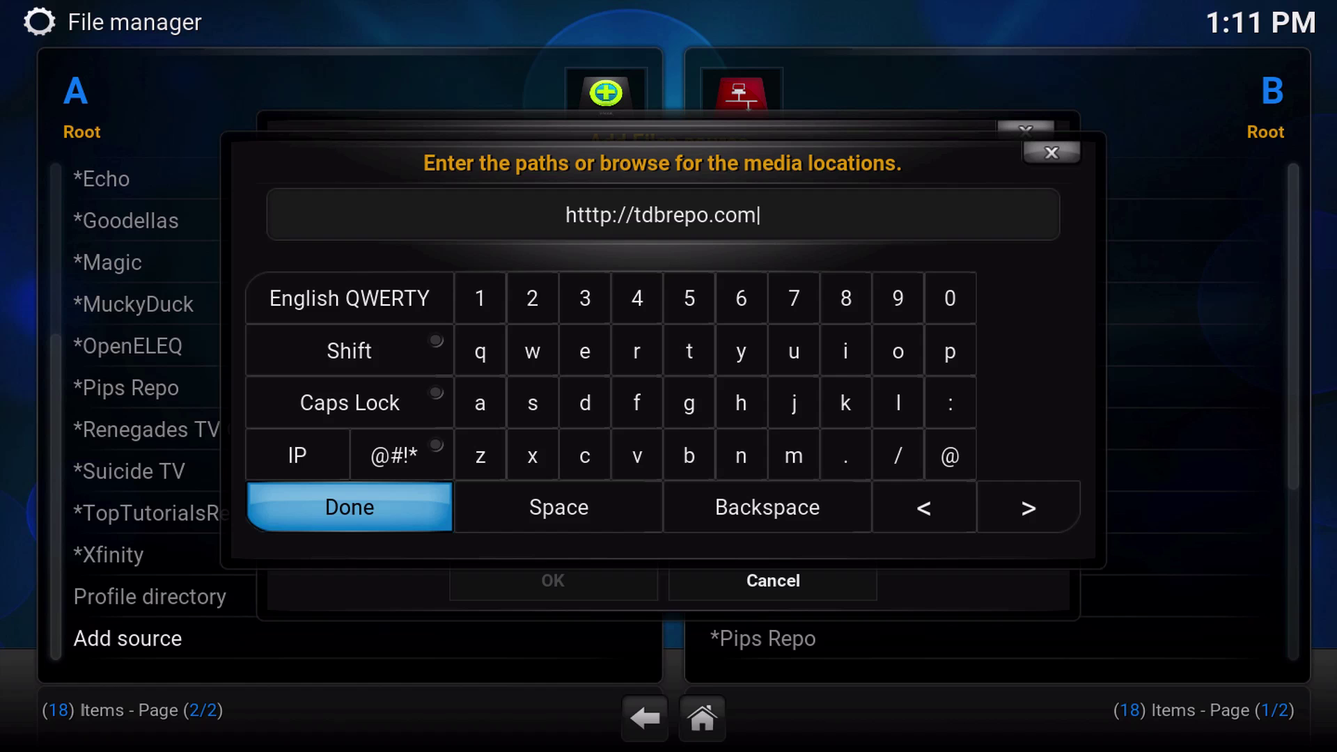
key("Escape")
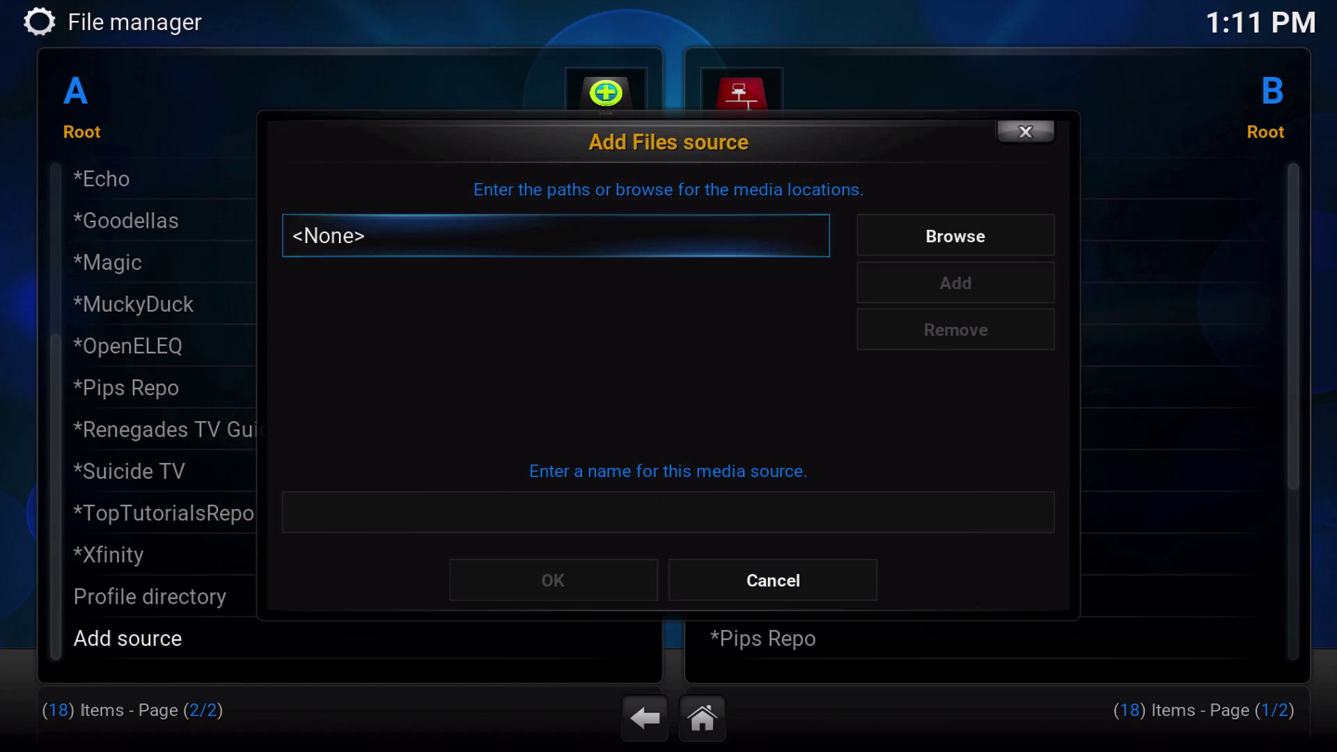
key("Down")
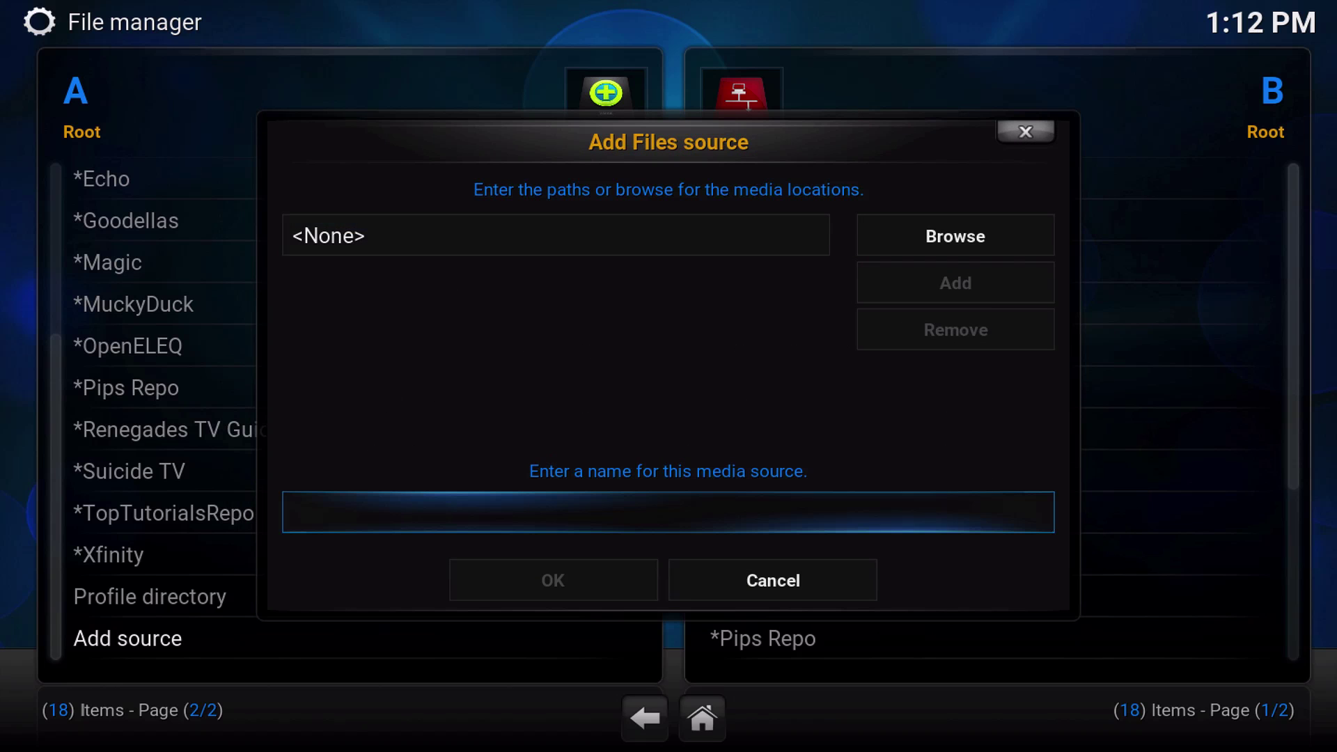
key("Return")
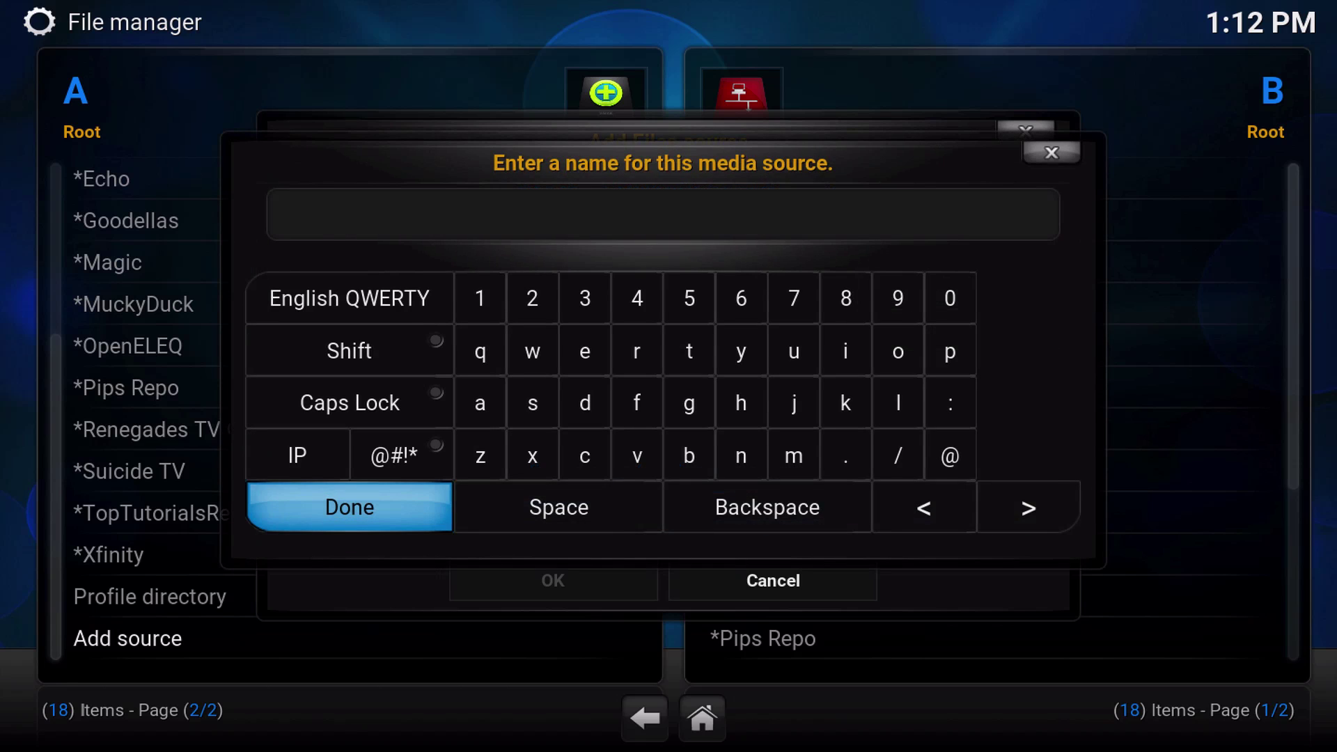
type("*Echo")
key("Escape")
key("Escape")
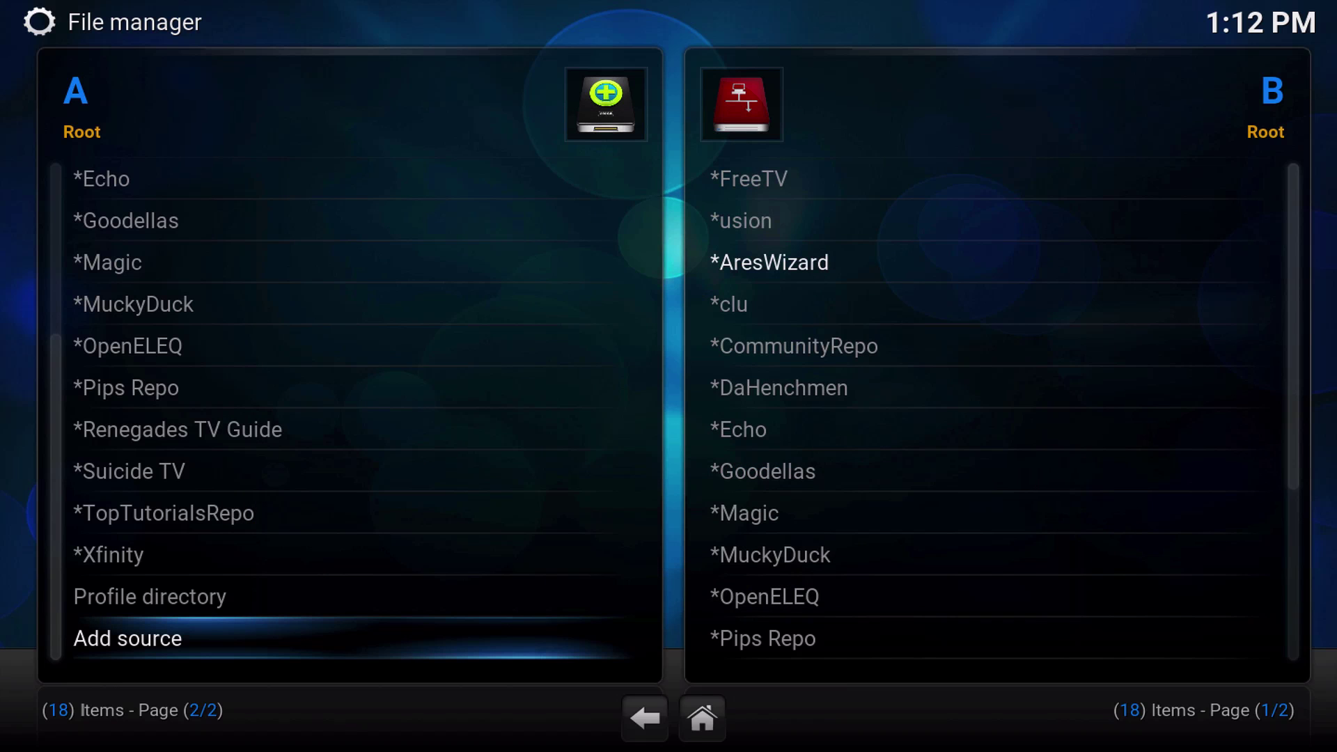
Check the *Echo source's settings without changing them.
right_click(84, 184)
key("Return")
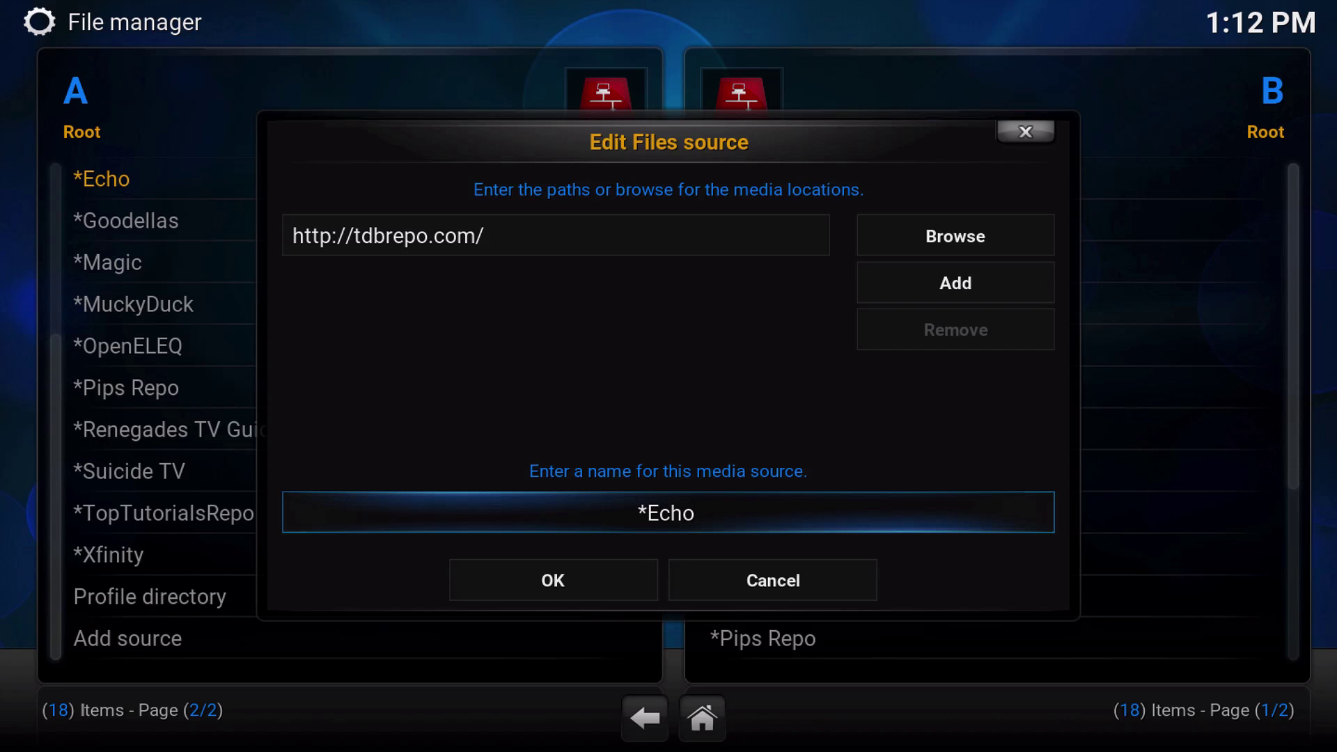
key("Escape")
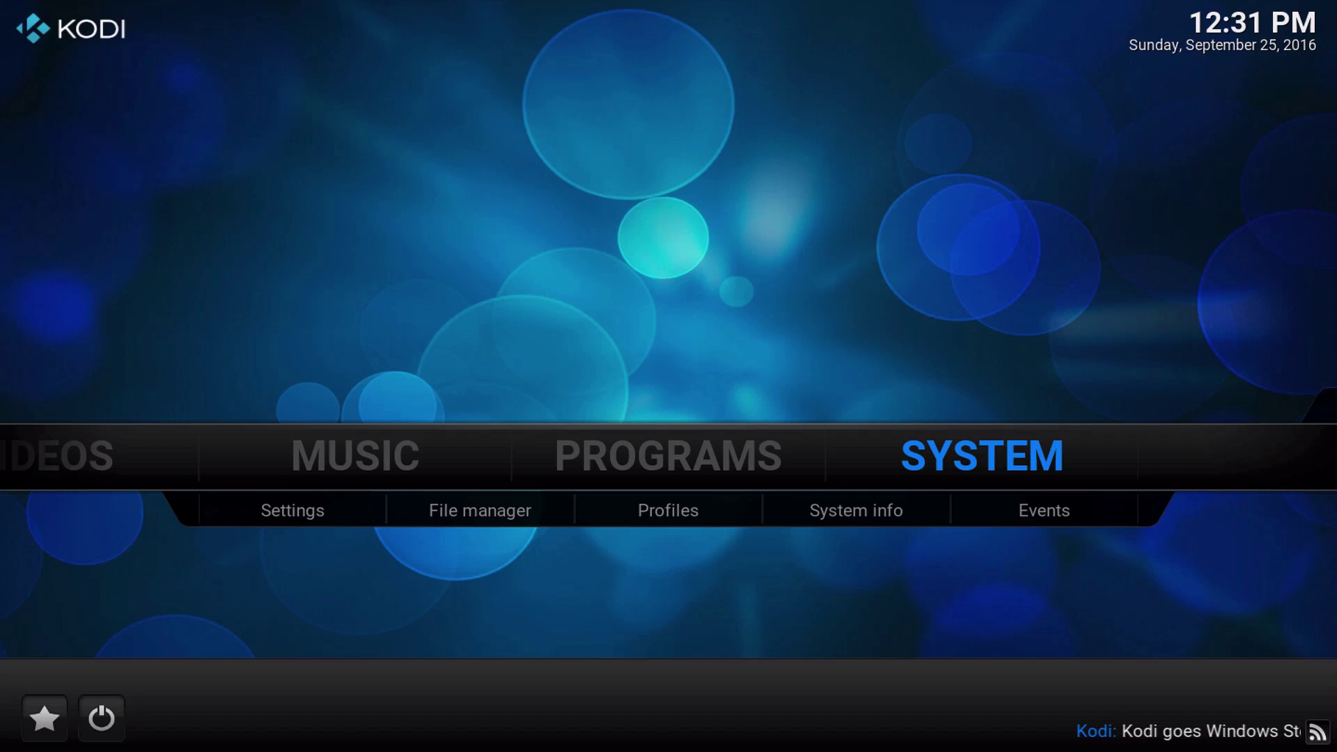
Install repository.echo-1.00.zip from the *Echo source via Settings > Add-ons > Install from zip file.
key("Return")
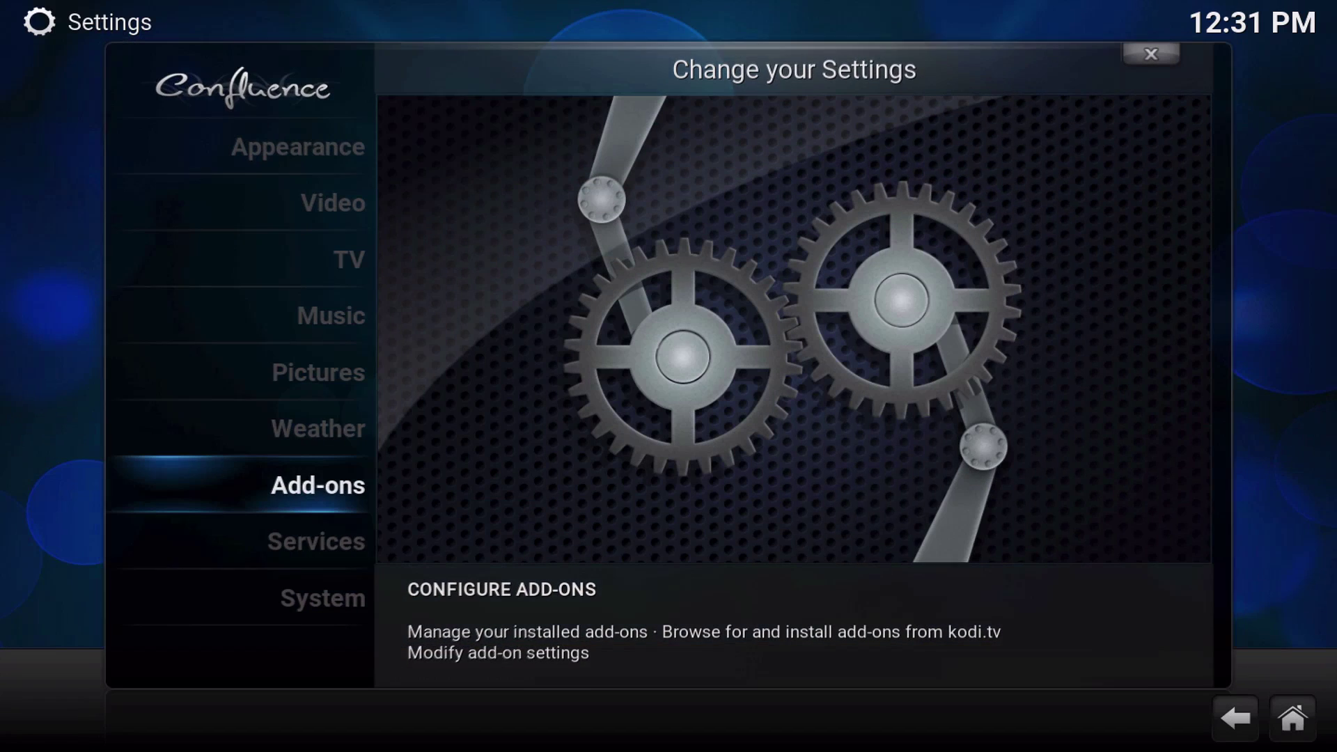
key("Return")
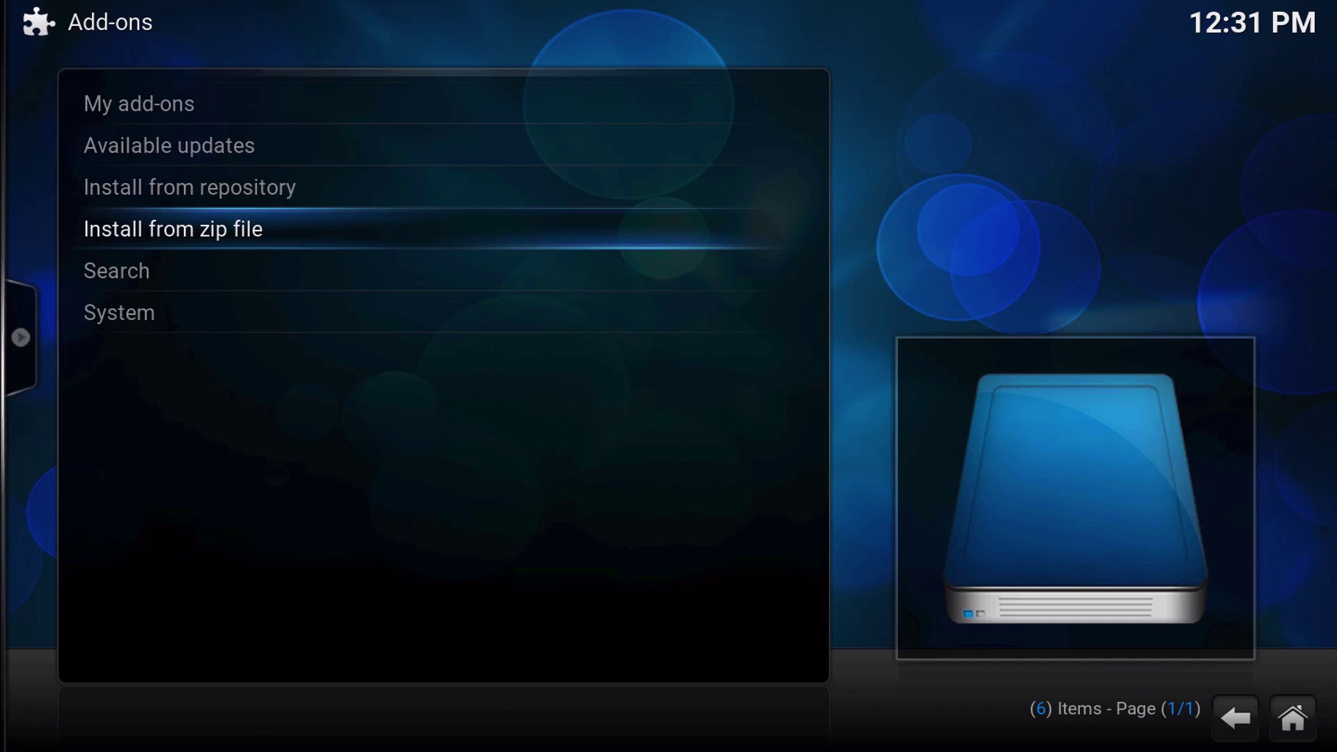
key("Return")
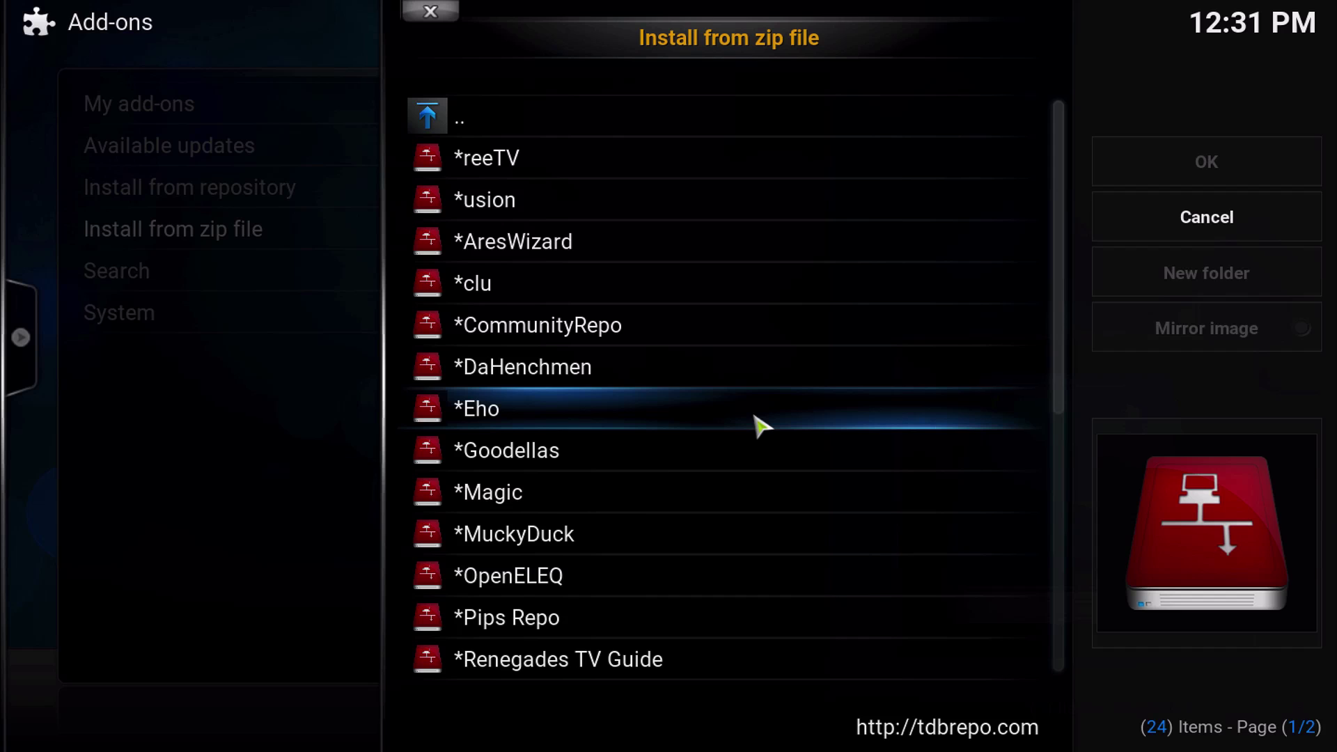
left_click(753, 417)
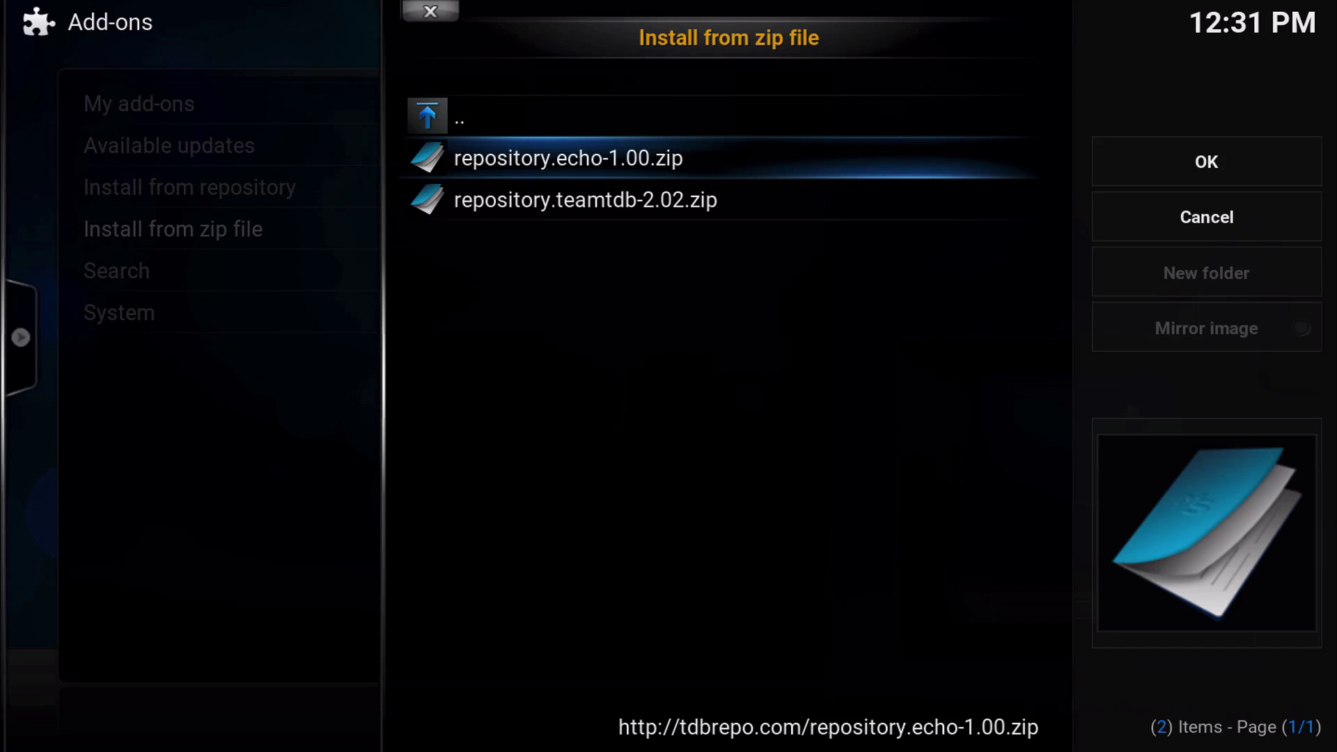
key("Return")
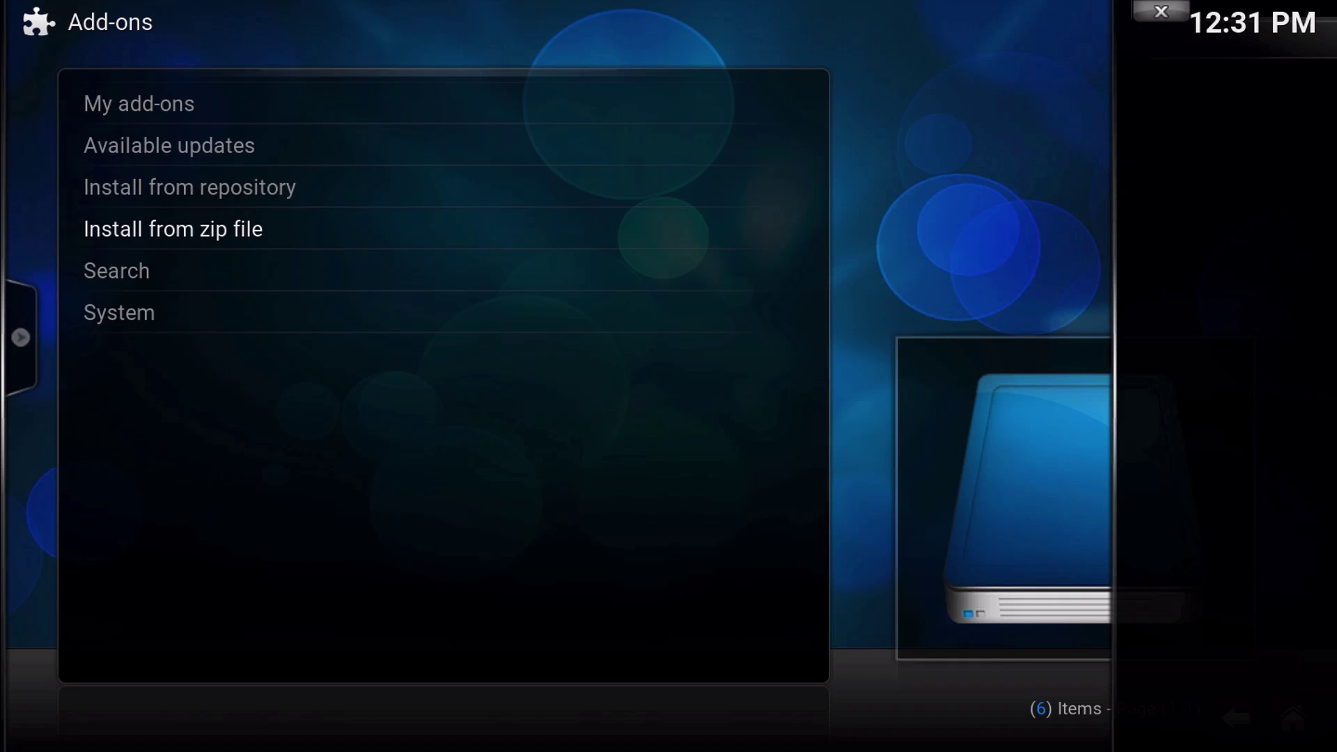
key("Escape")
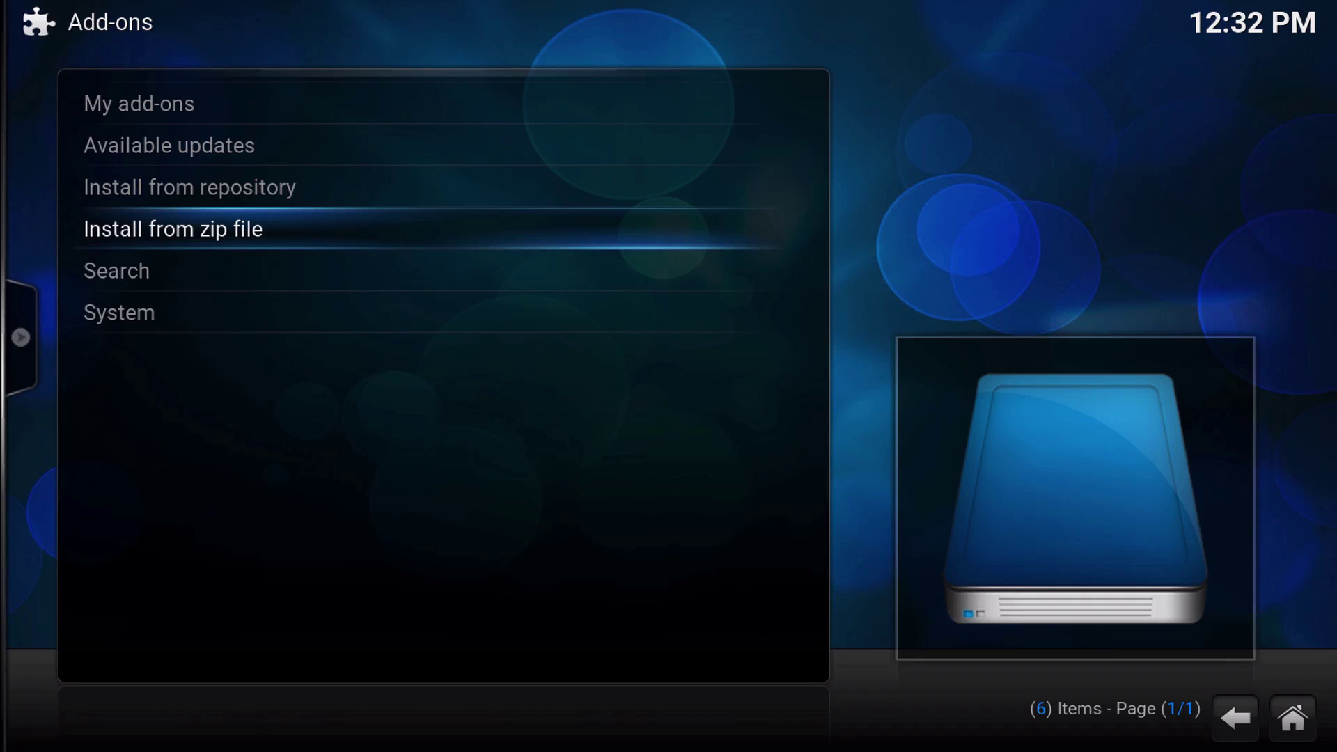
Install ECHO Wizard from the ECHO Repository's Program add-ons category.
key("Up")
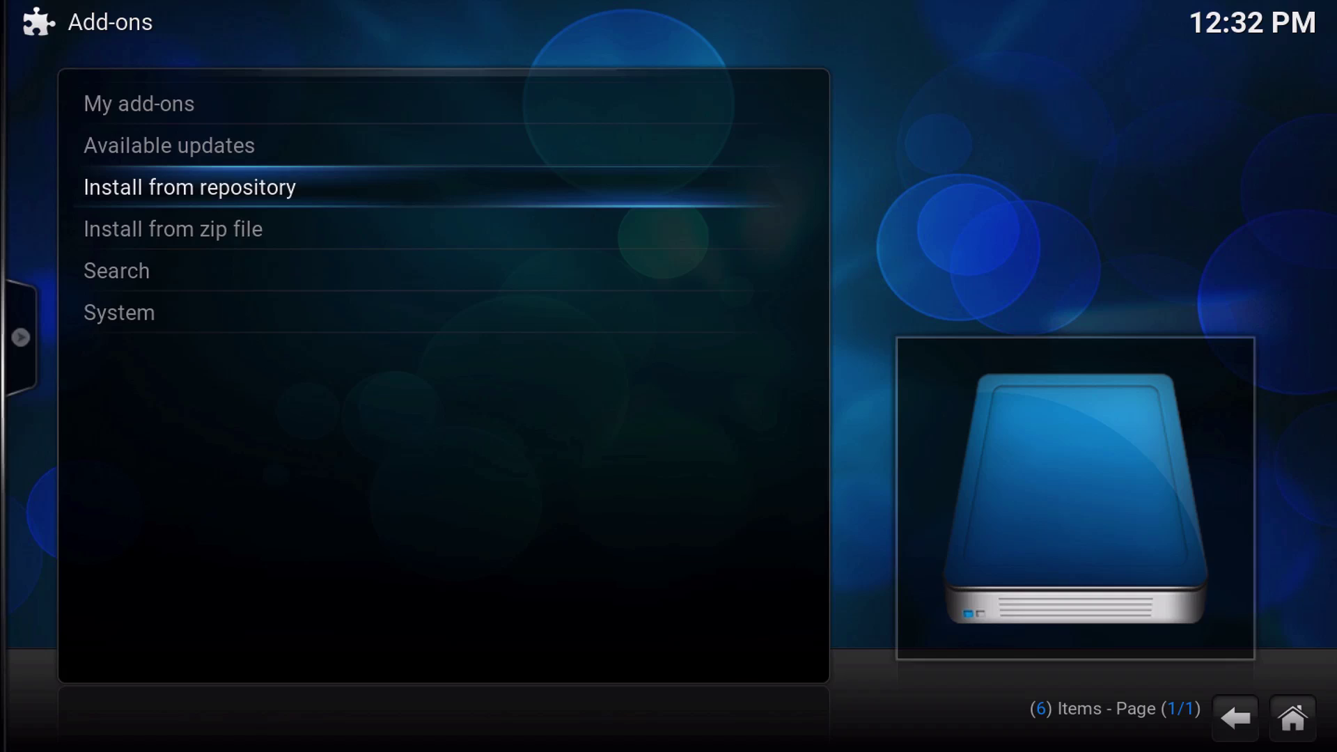
key("Return")
key("Down")
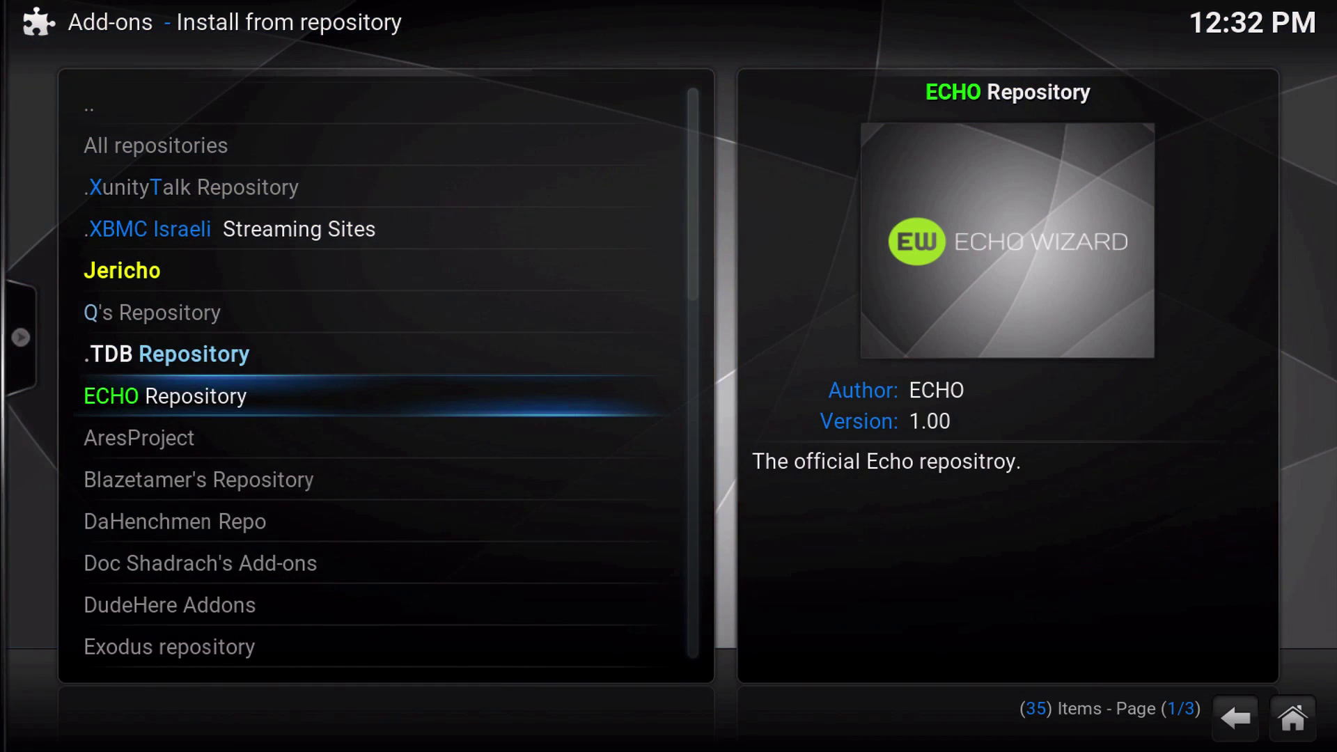
key("Return")
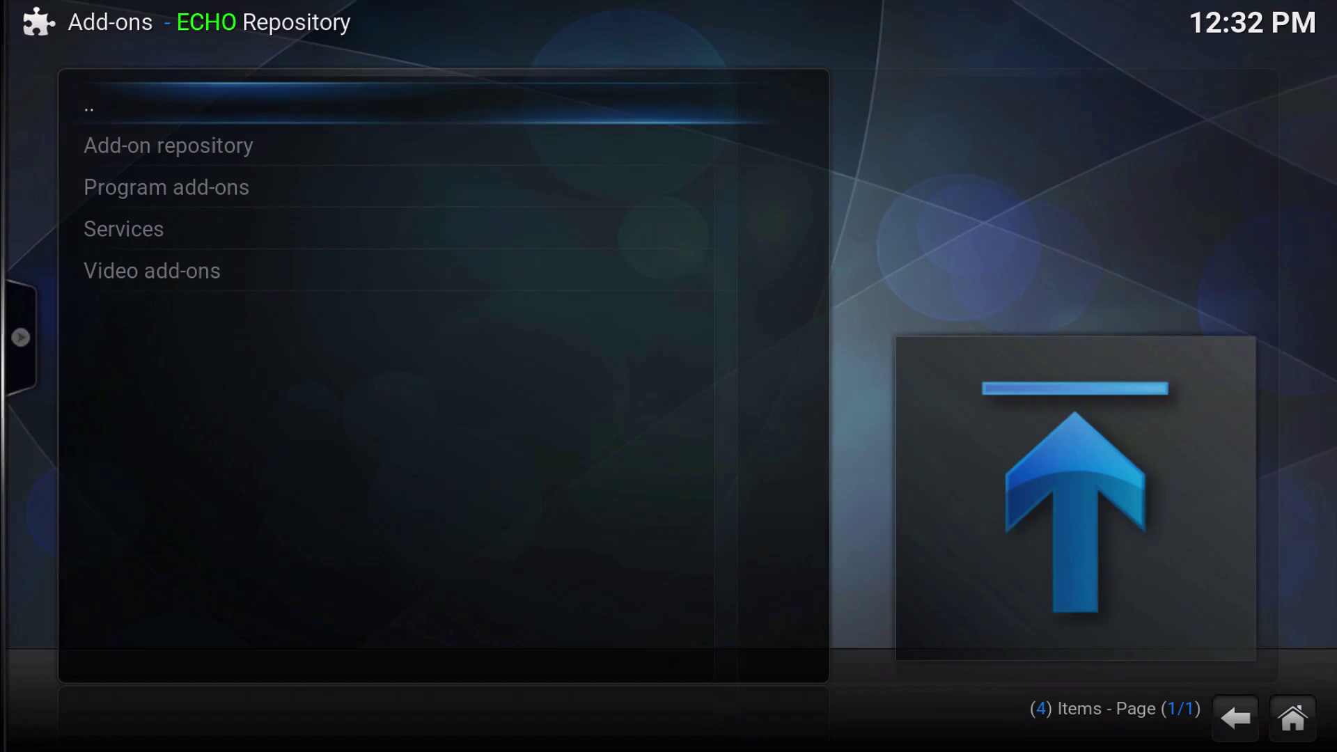
key("Down")
key("Down")
key("Down")
key("Down")
key("Down")
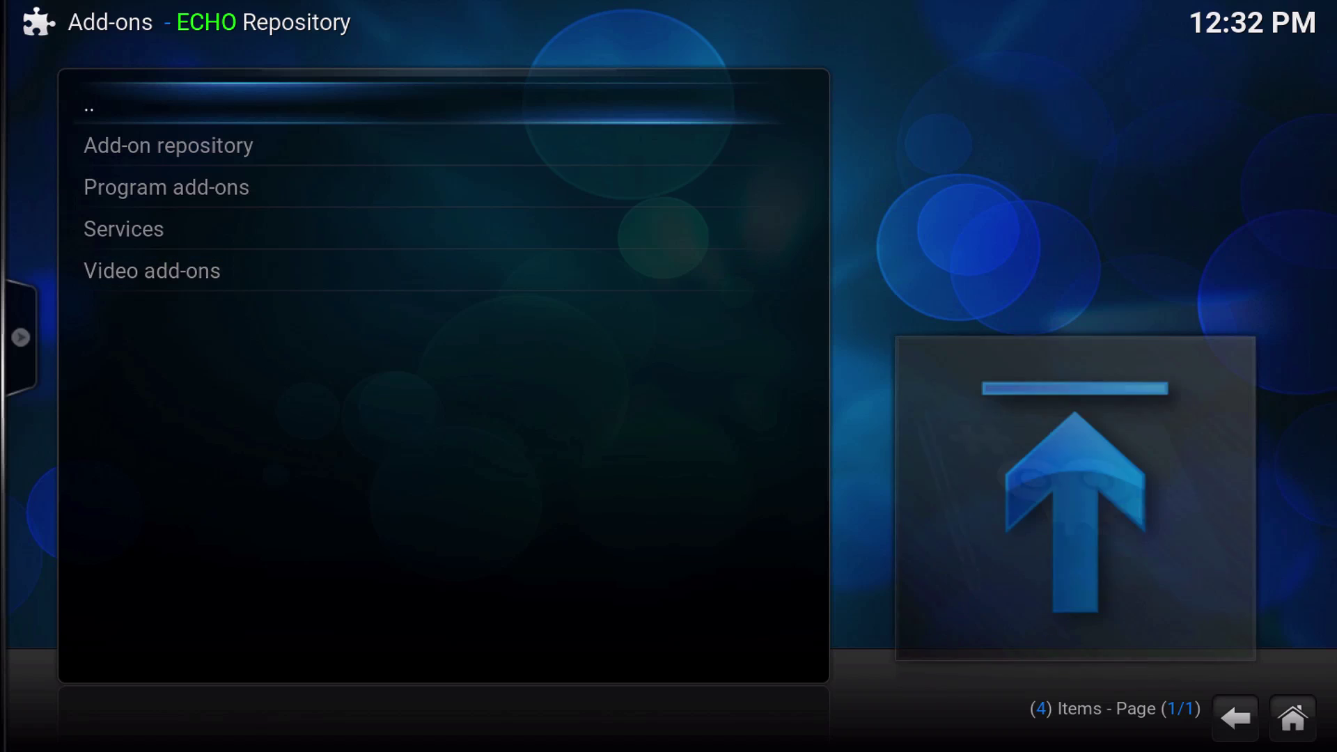
key("Up")
key("Down")
key("Down")
key("Down")
key("Return")
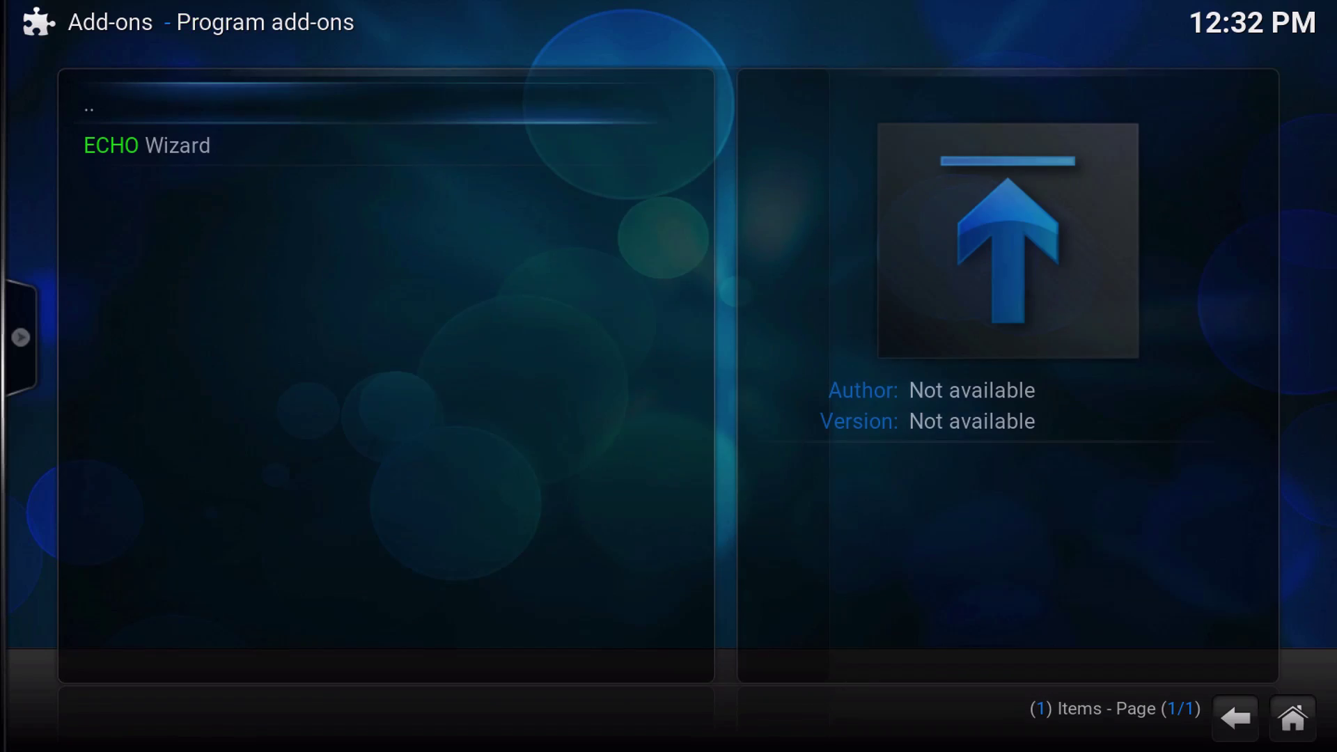
key("Down")
key("Return")
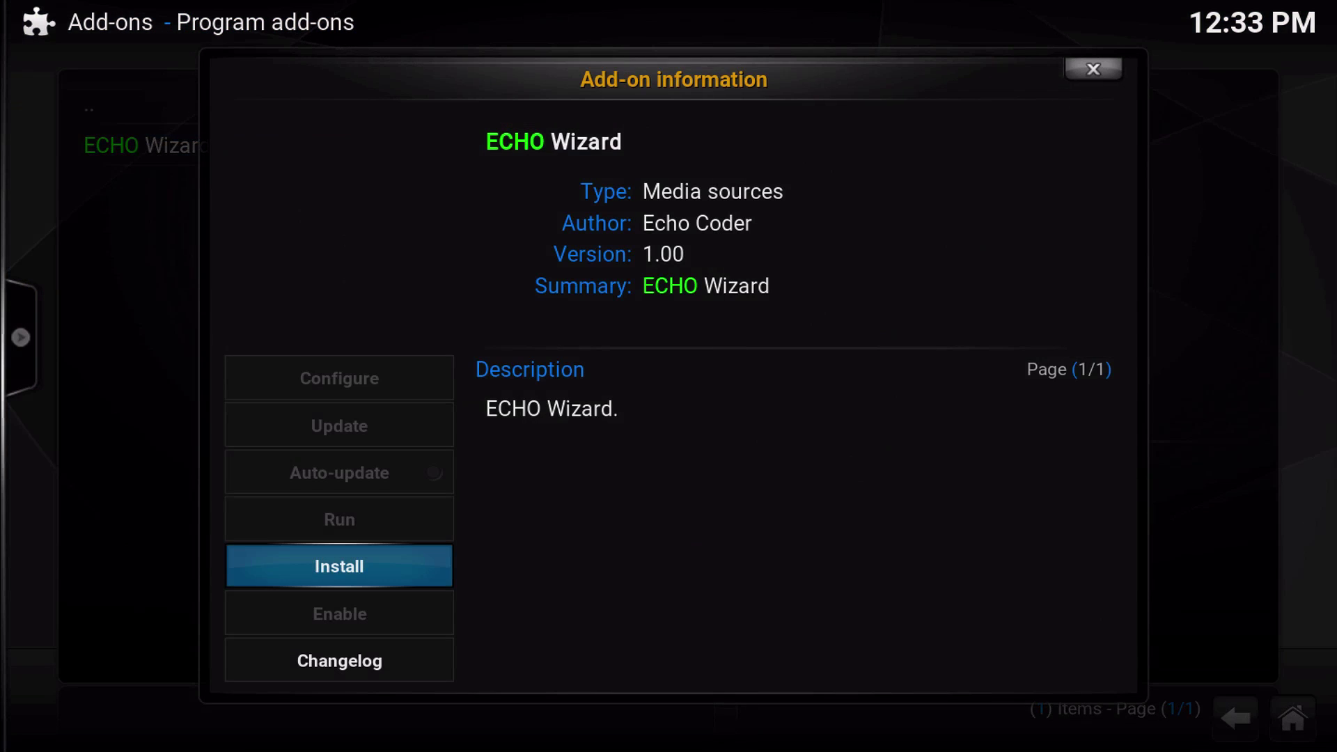
key("Return")
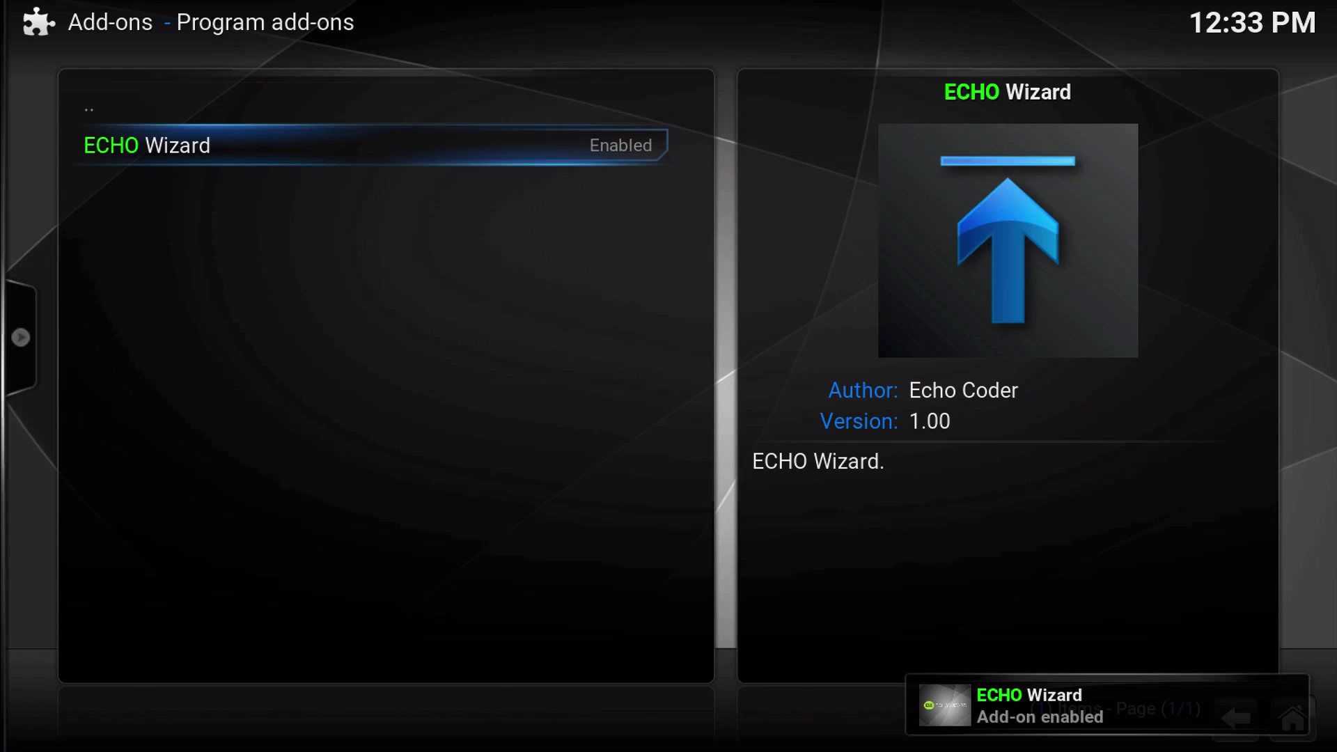
Back out to the home screen and open the Programs add-ons collection.
key("BackSpace")
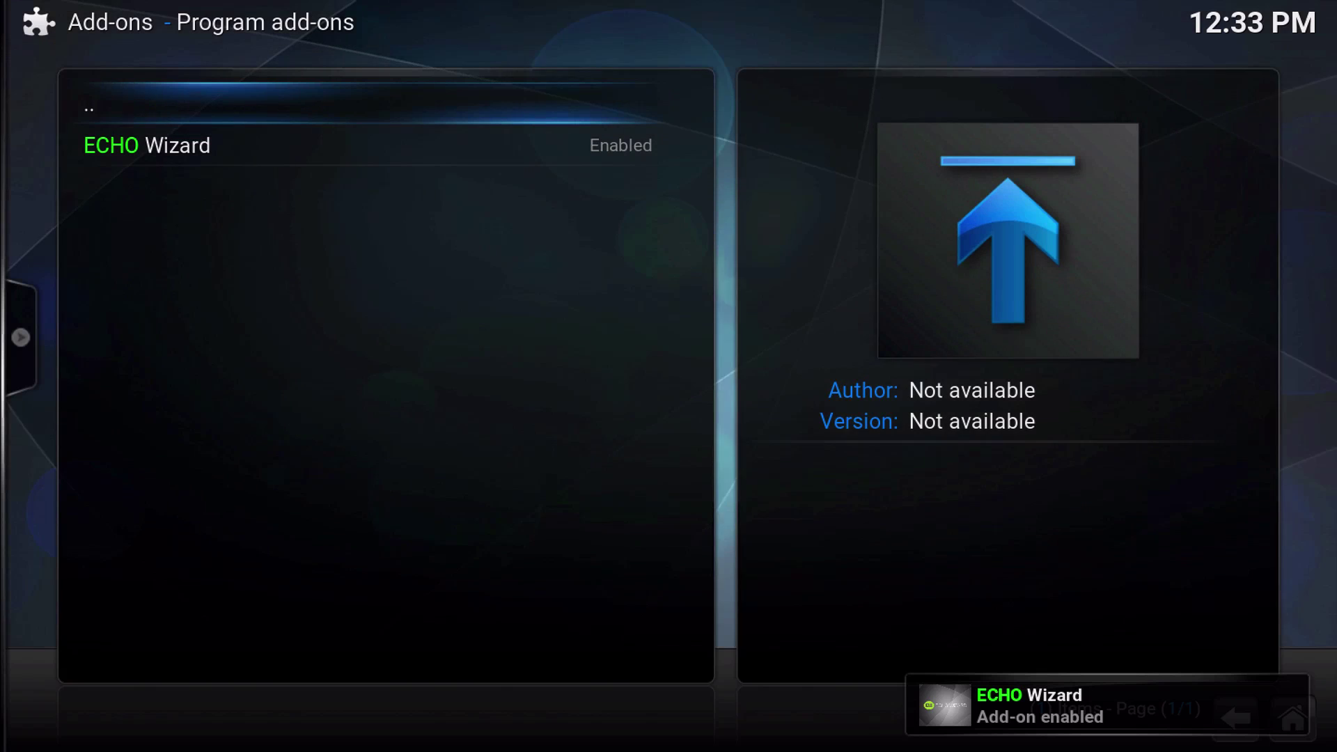
key("Up")
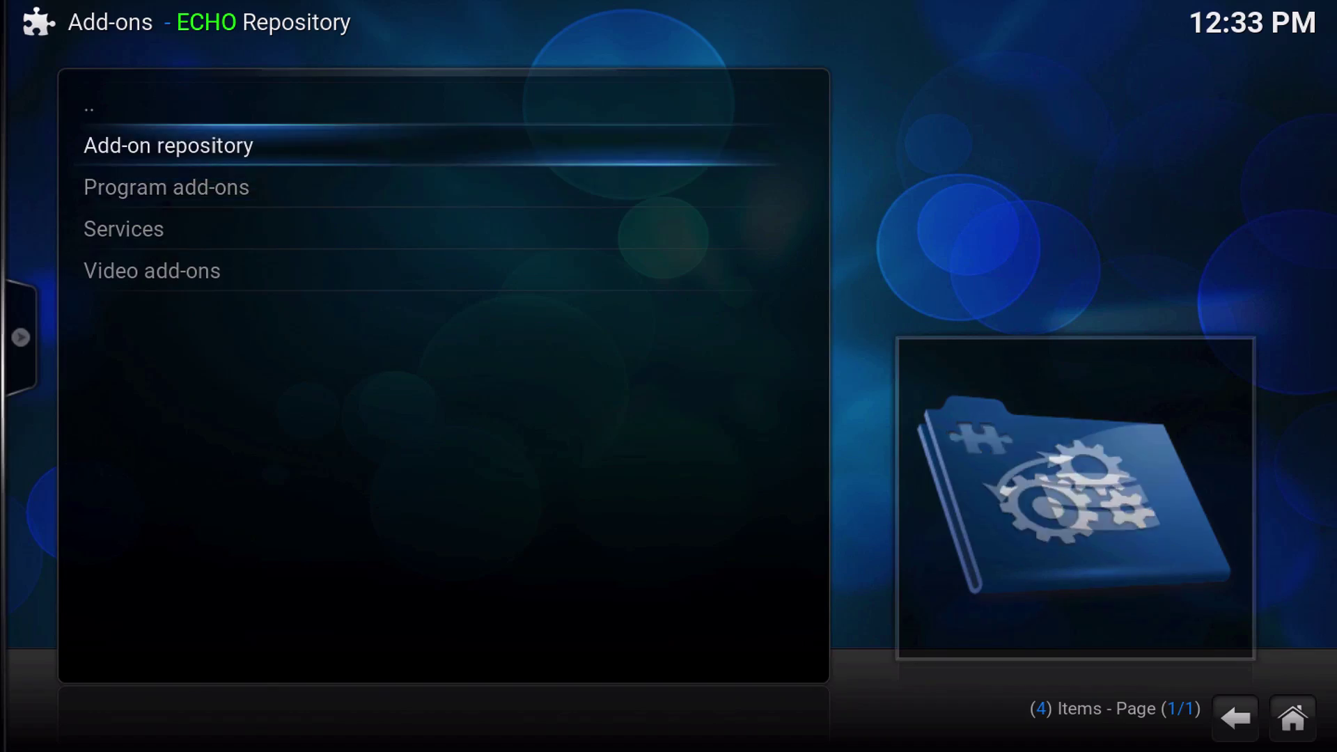
key("Up")
key("Return")
key("Escape")
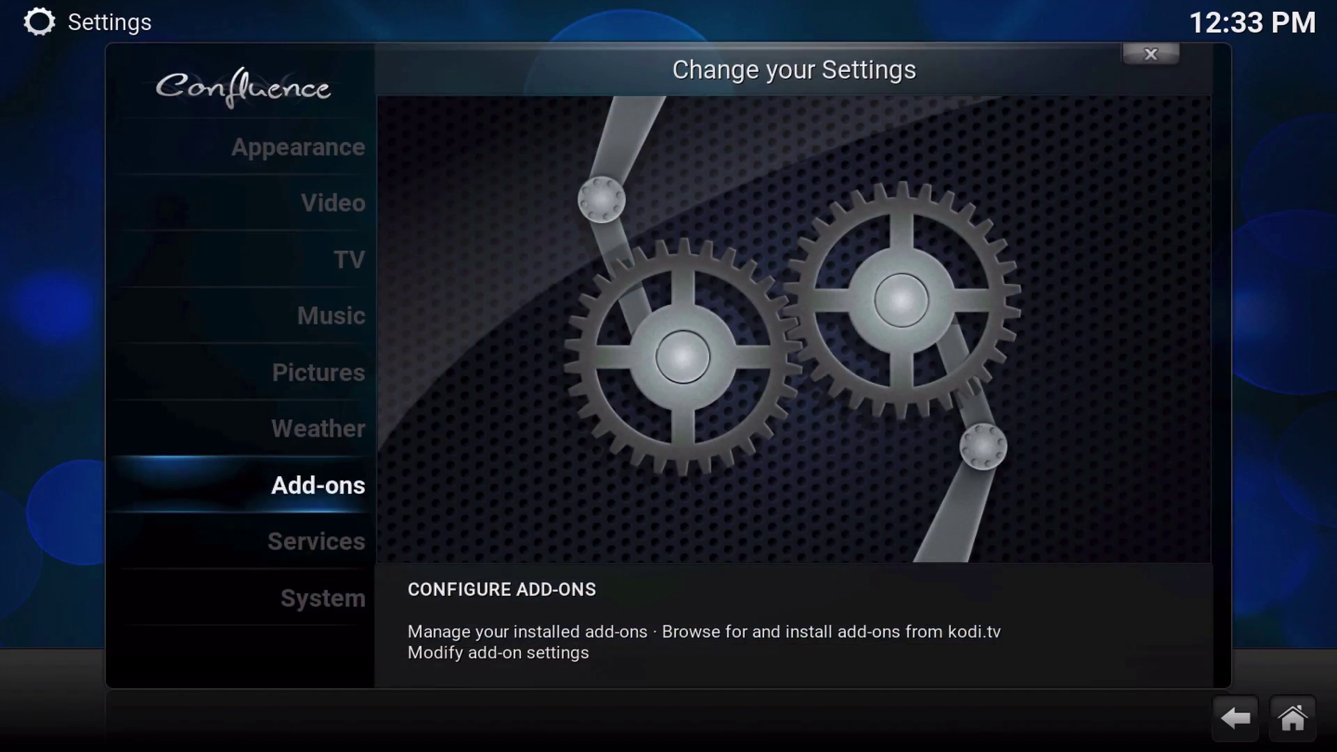
key("Escape")
key("Left")
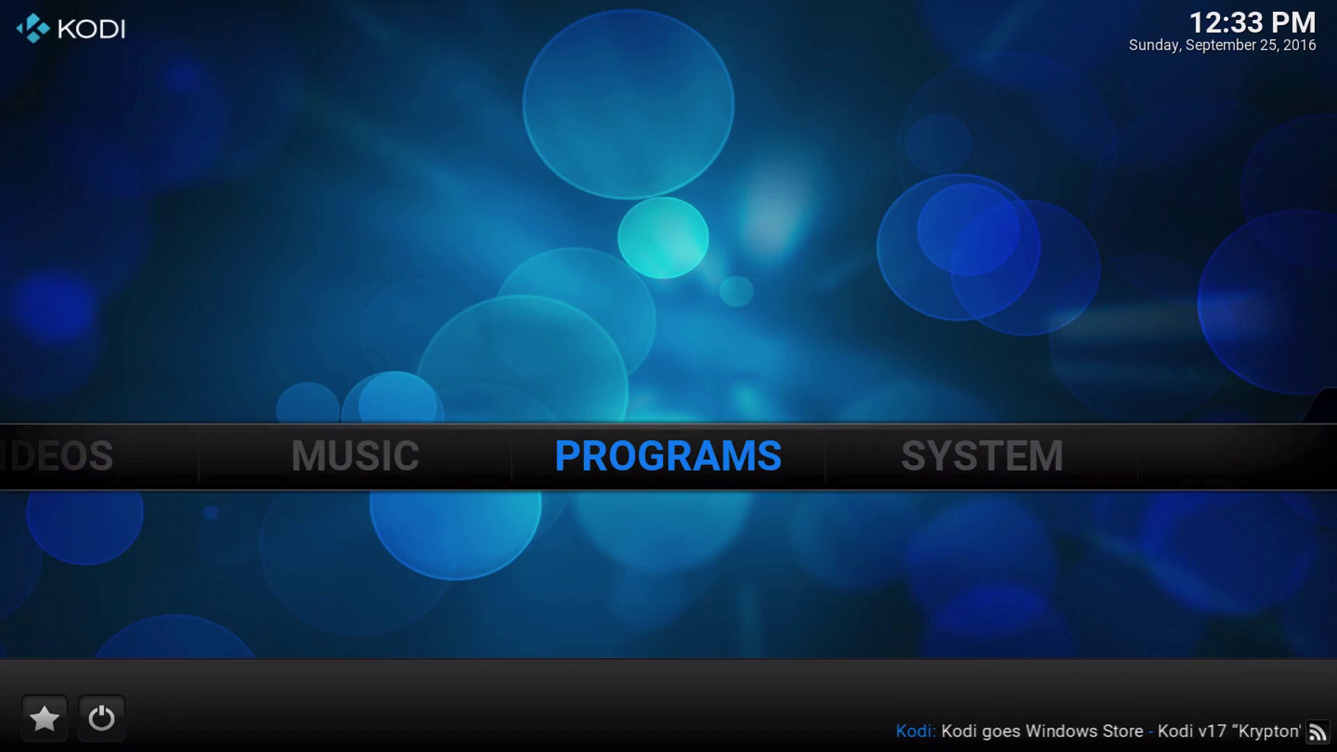
key("Return")
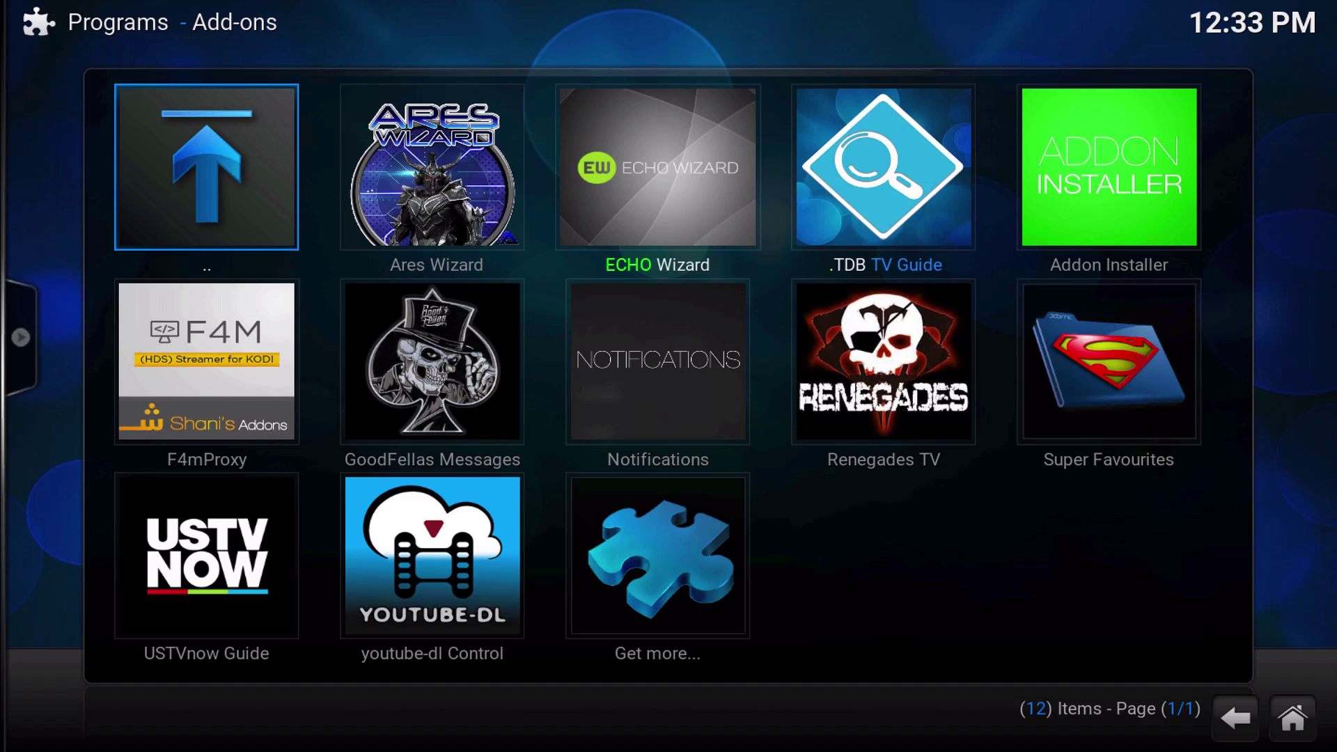
Launch the ECHO Wizard tile from the Programs add-ons grid.
key("Right")
key("Right")
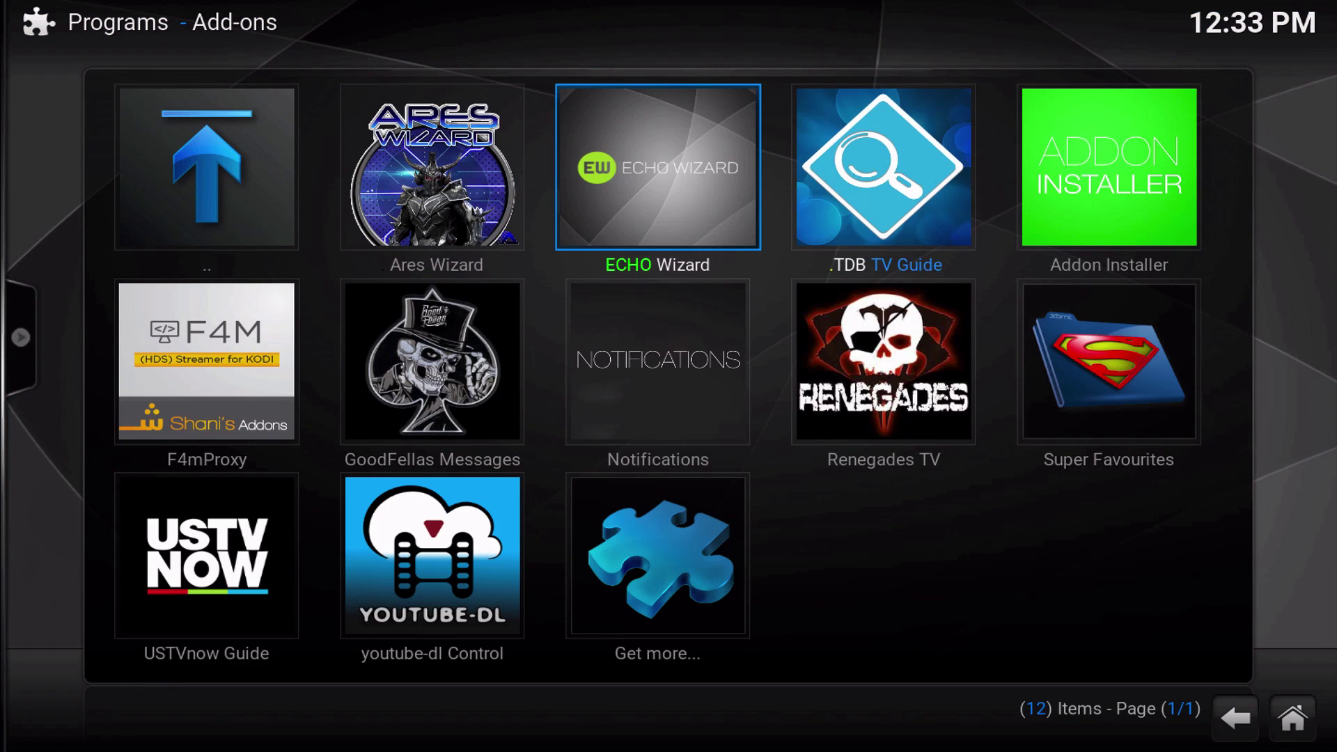
key("Return")
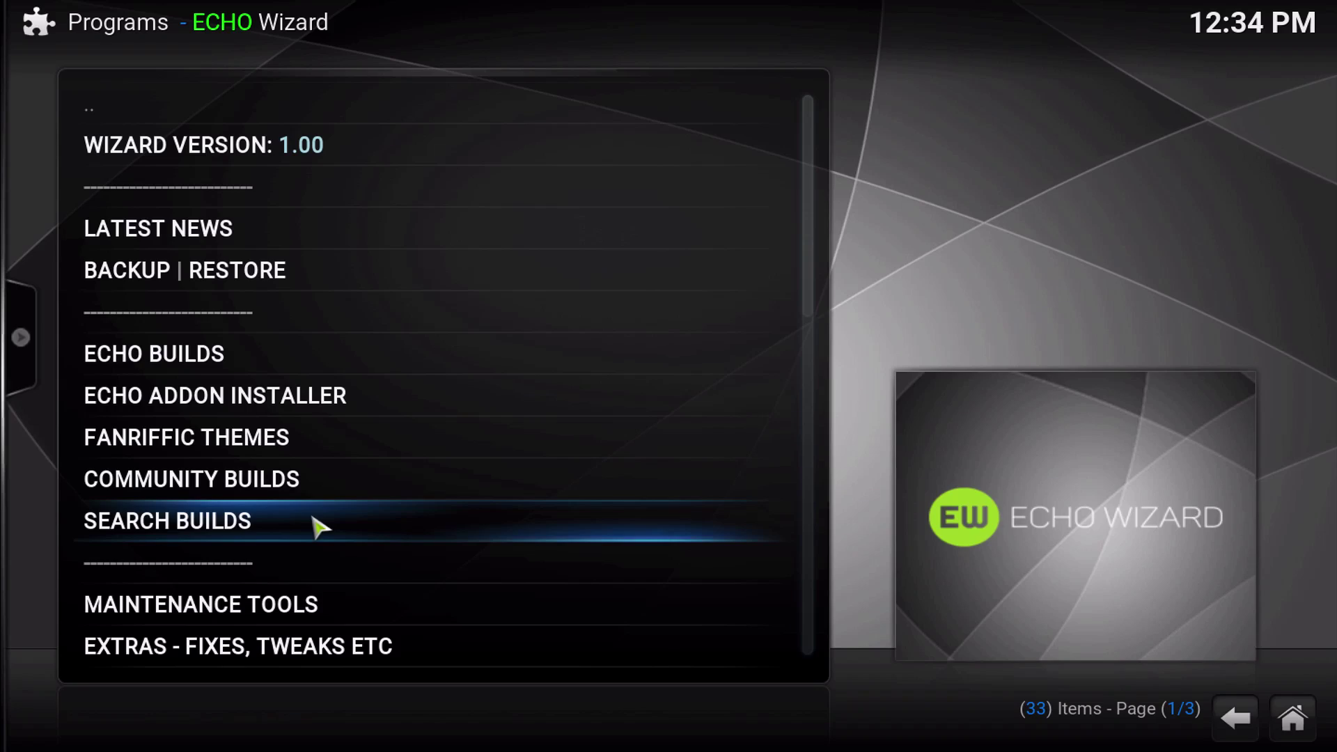
scroll(334, 591, "down", 7)
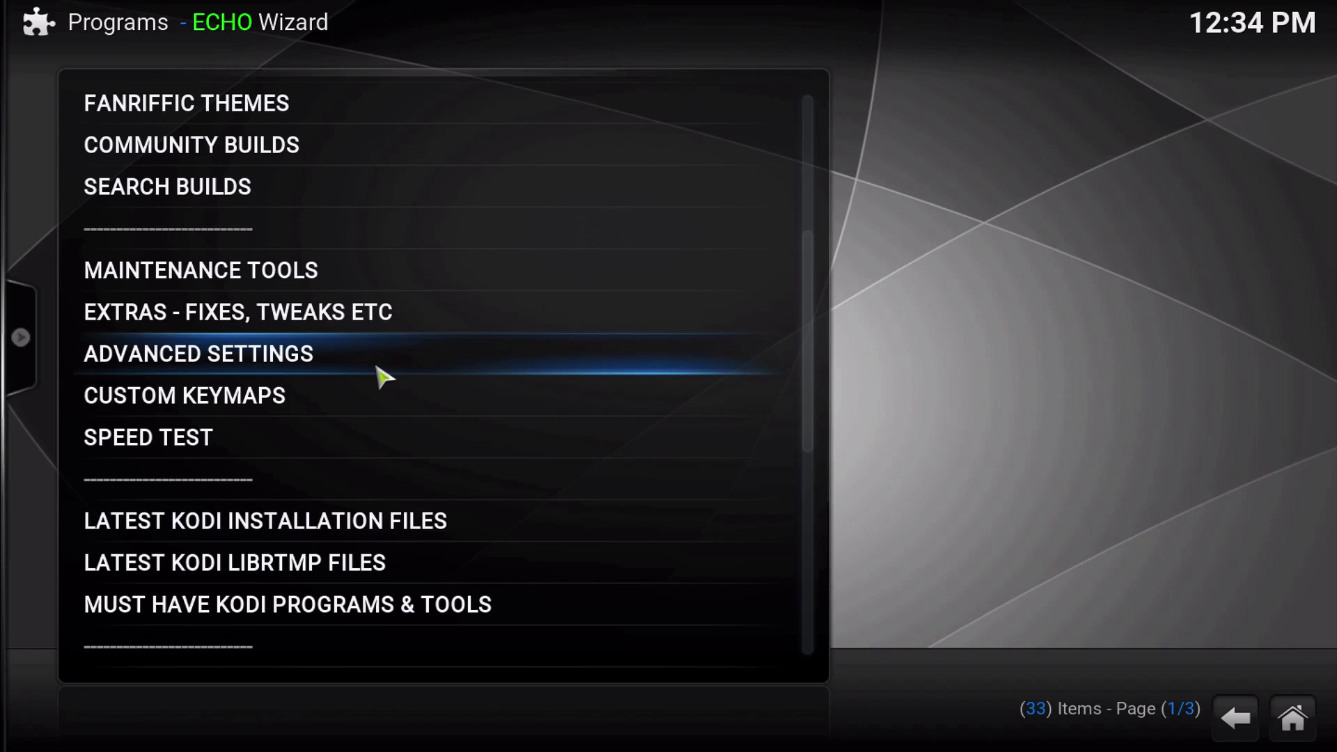
scroll(378, 362, "down", 5)
scroll(379, 376, "down", 7)
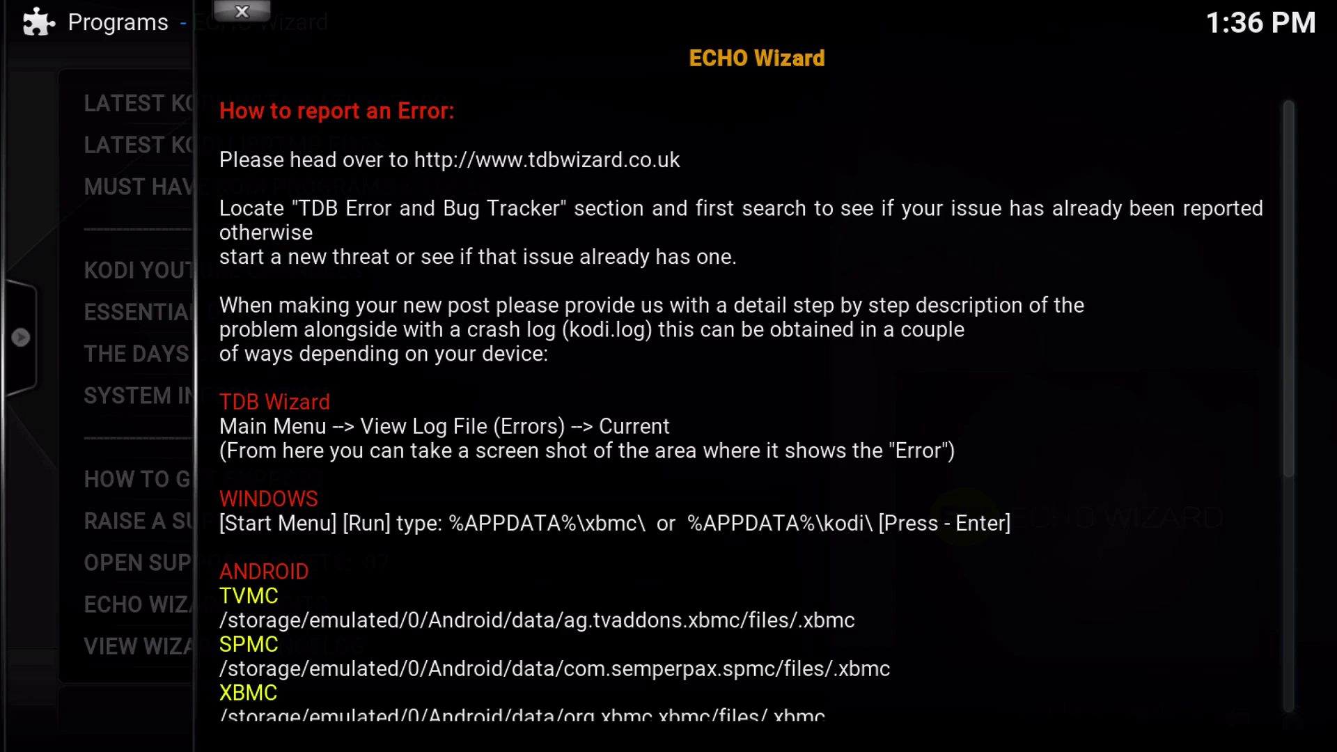
key("Escape")
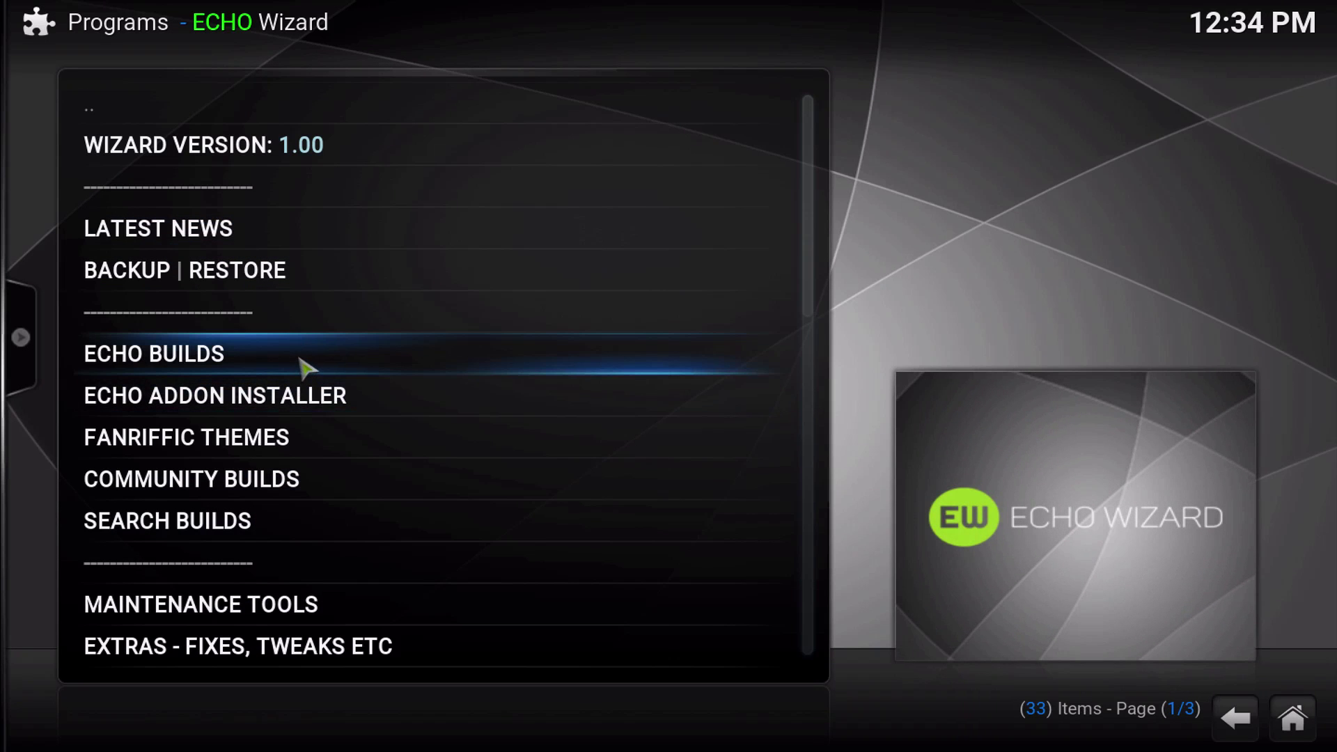
left_click(300, 360)
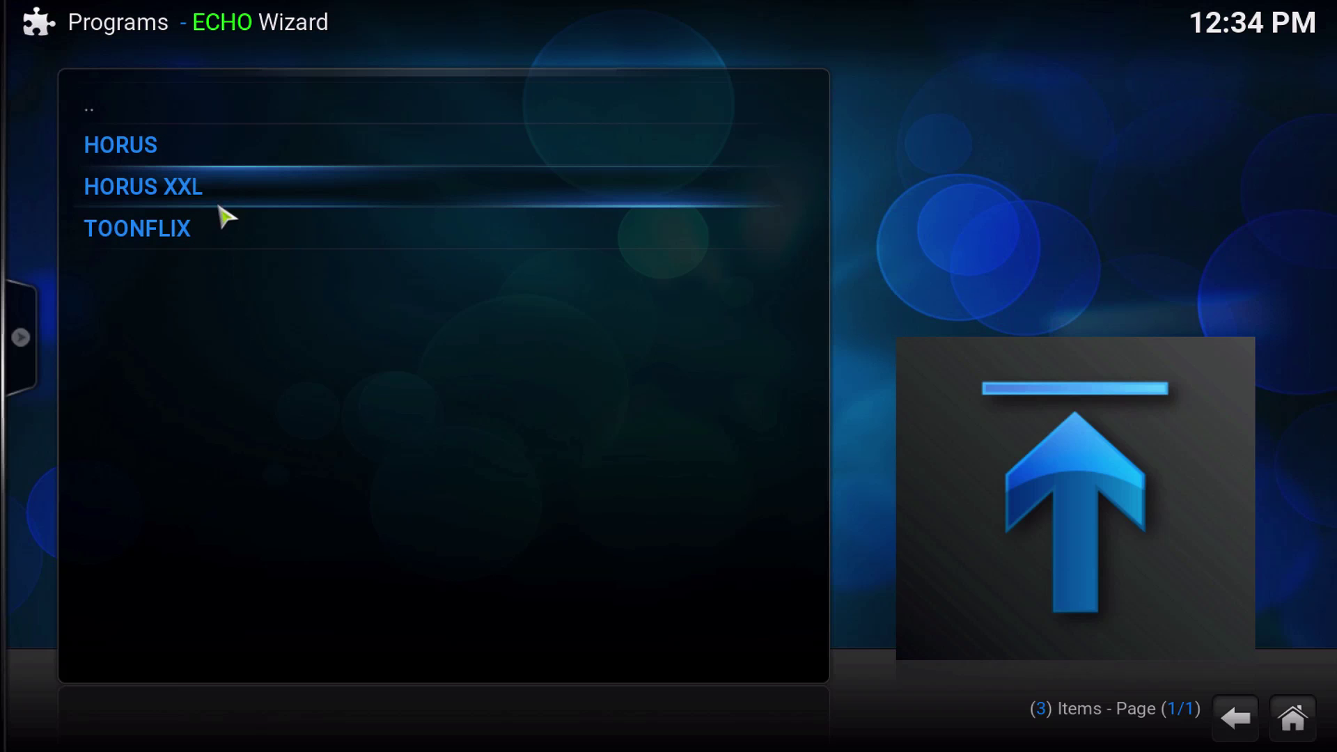
left_click(225, 152)
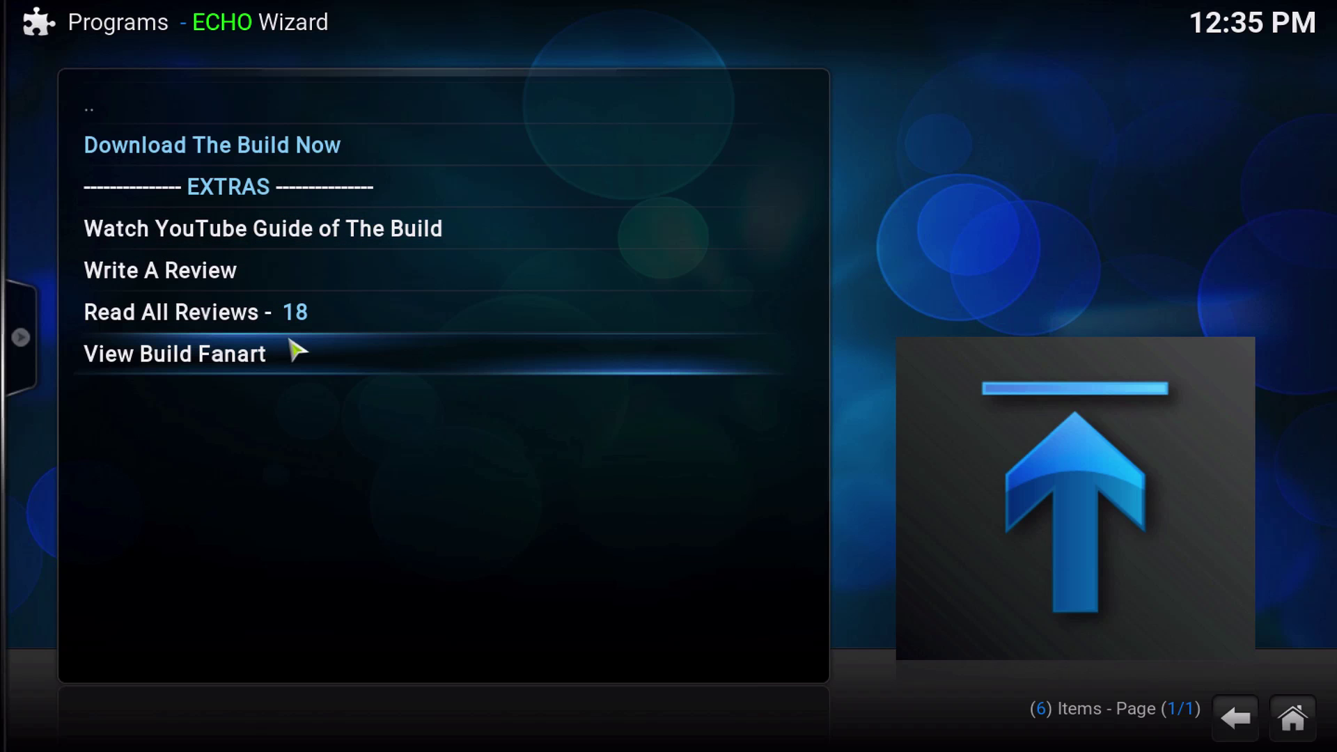
left_click(295, 118)
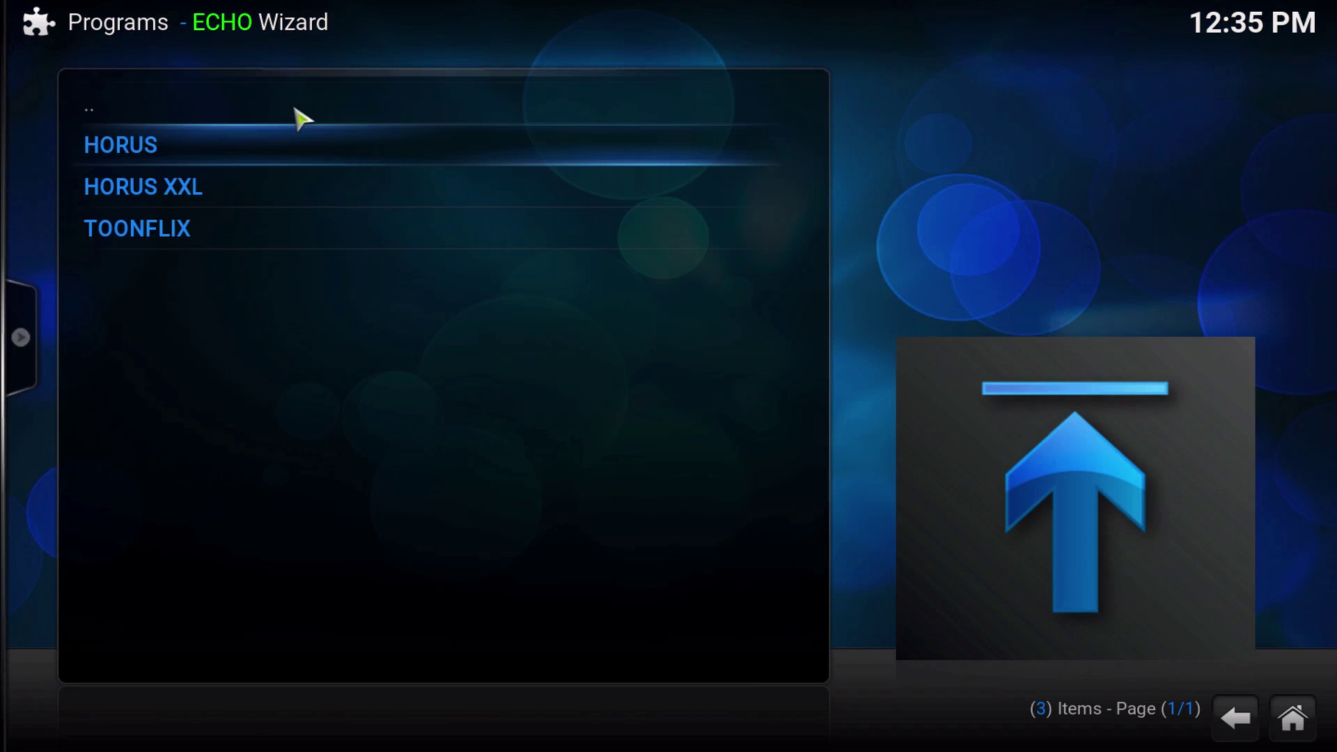
left_click(298, 101)
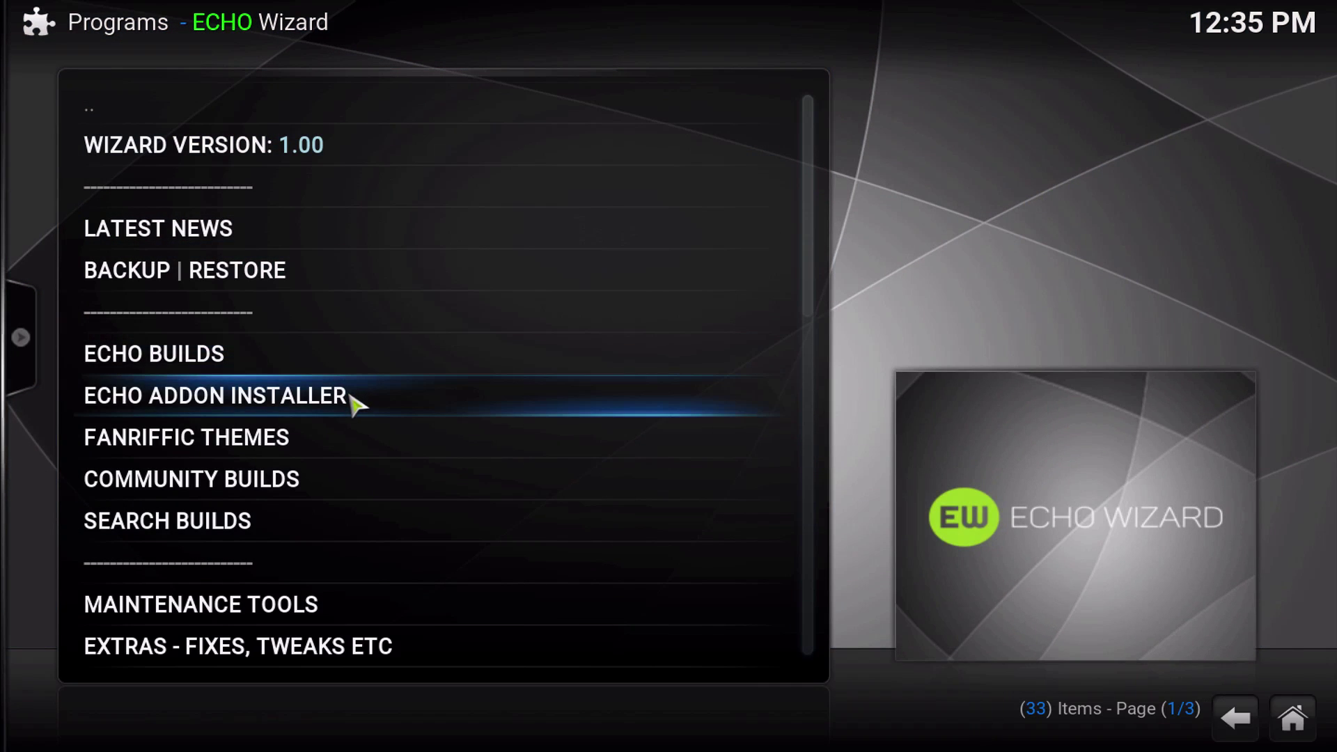
Open ECHO ADDON INSTALLER and scroll through its 41 add-ons.
left_click(356, 403)
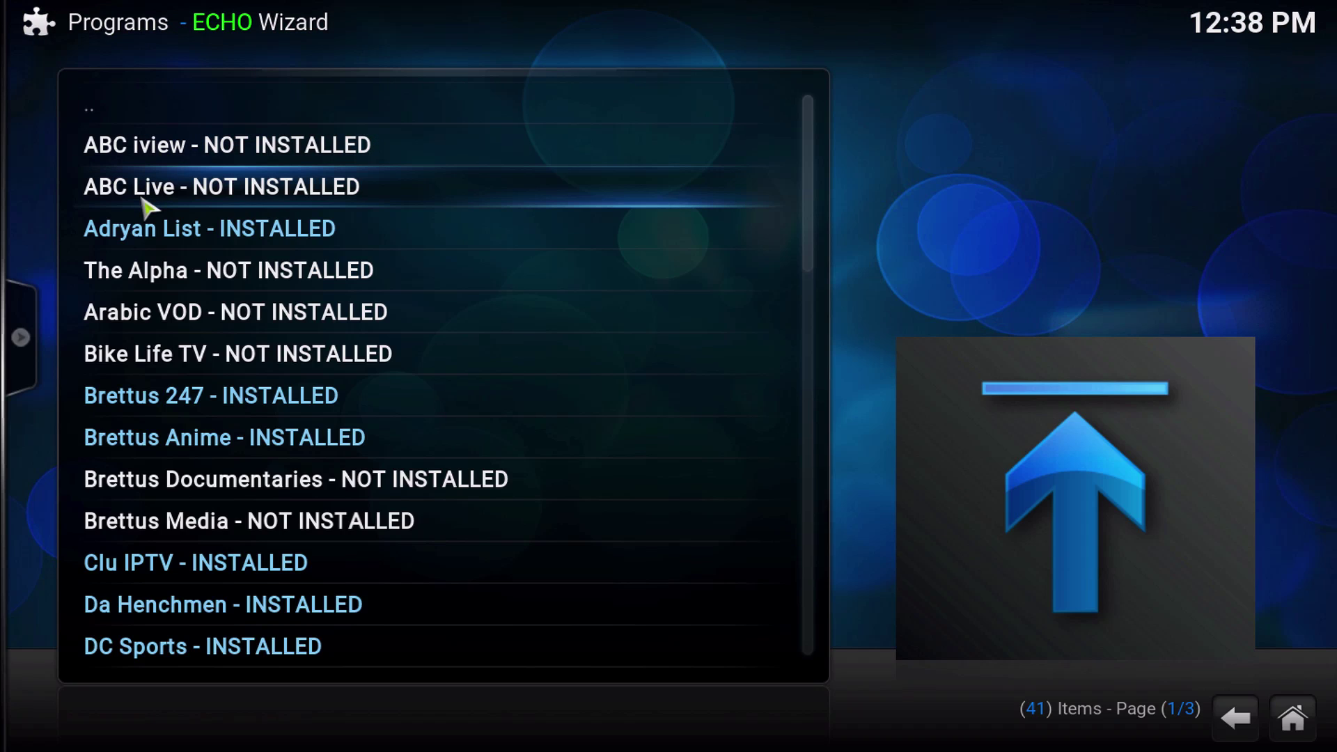
scroll(146, 205, "down", 10)
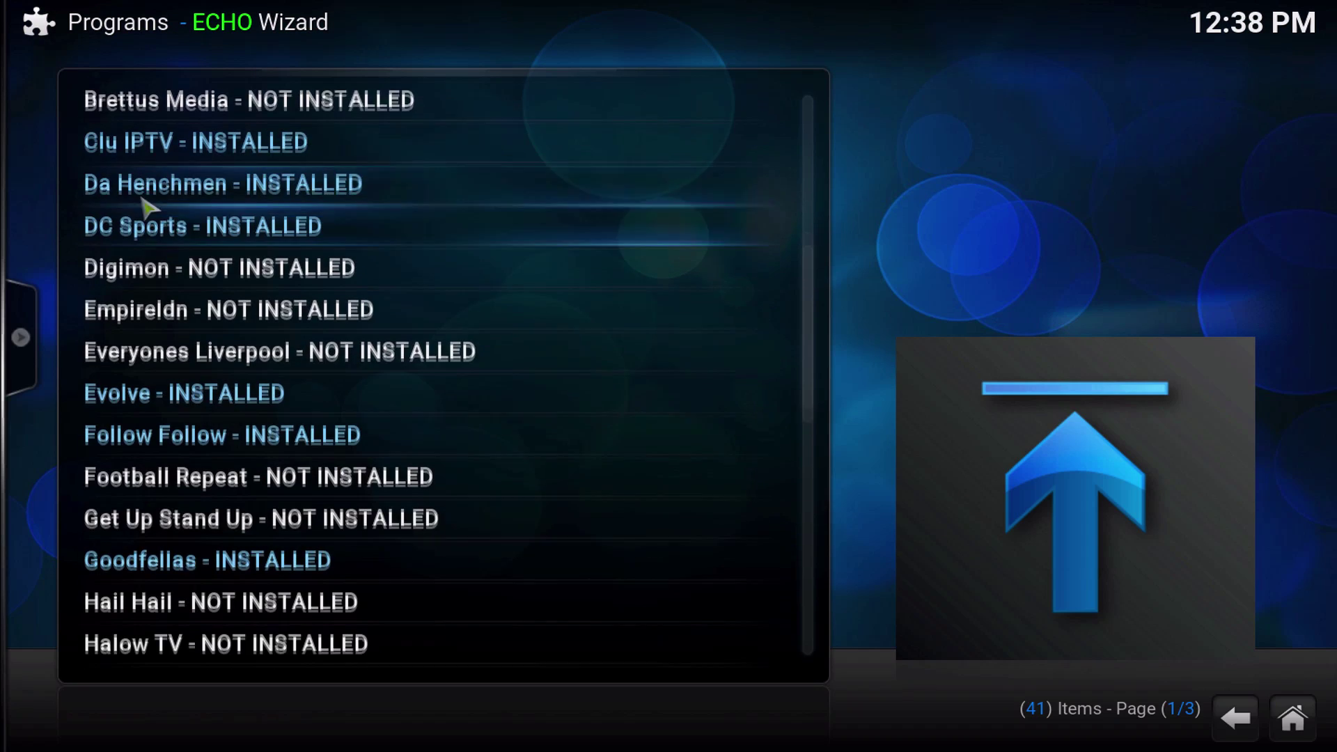
scroll(146, 205, "down", 13)
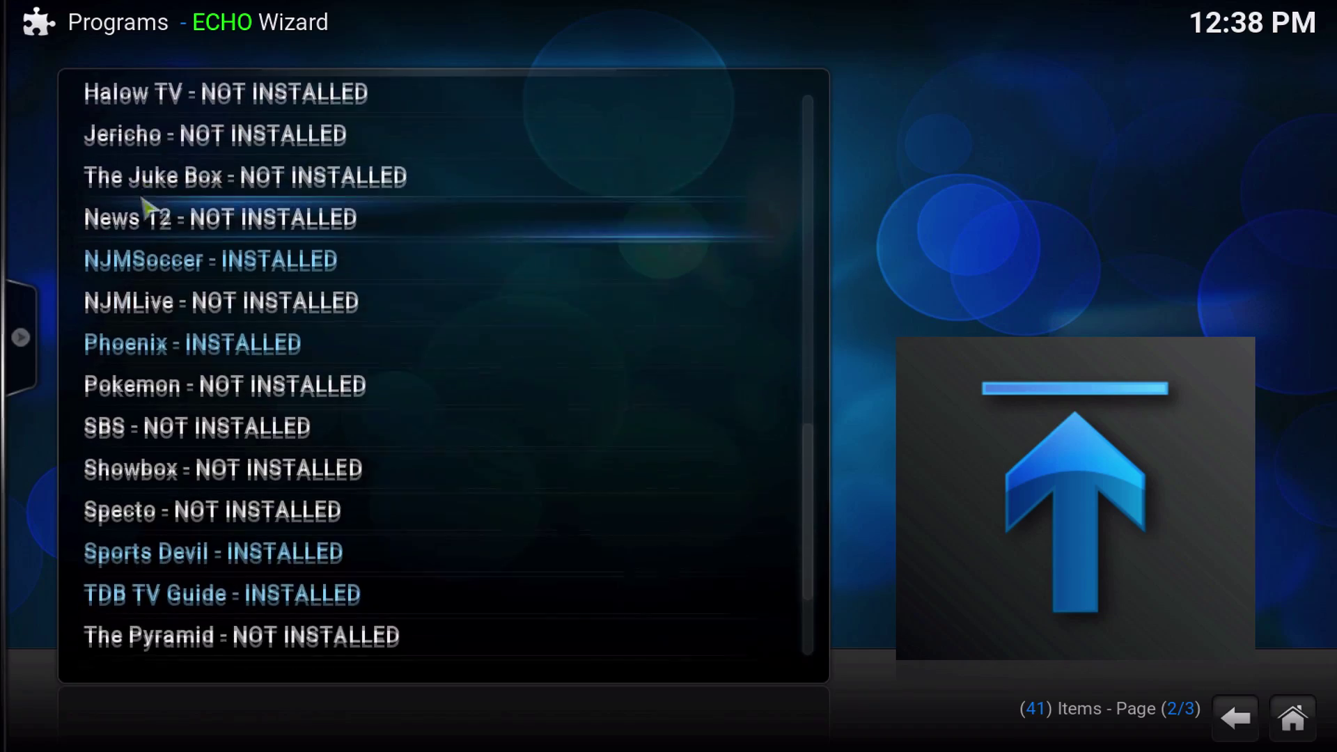
scroll(146, 206, "down", 5)
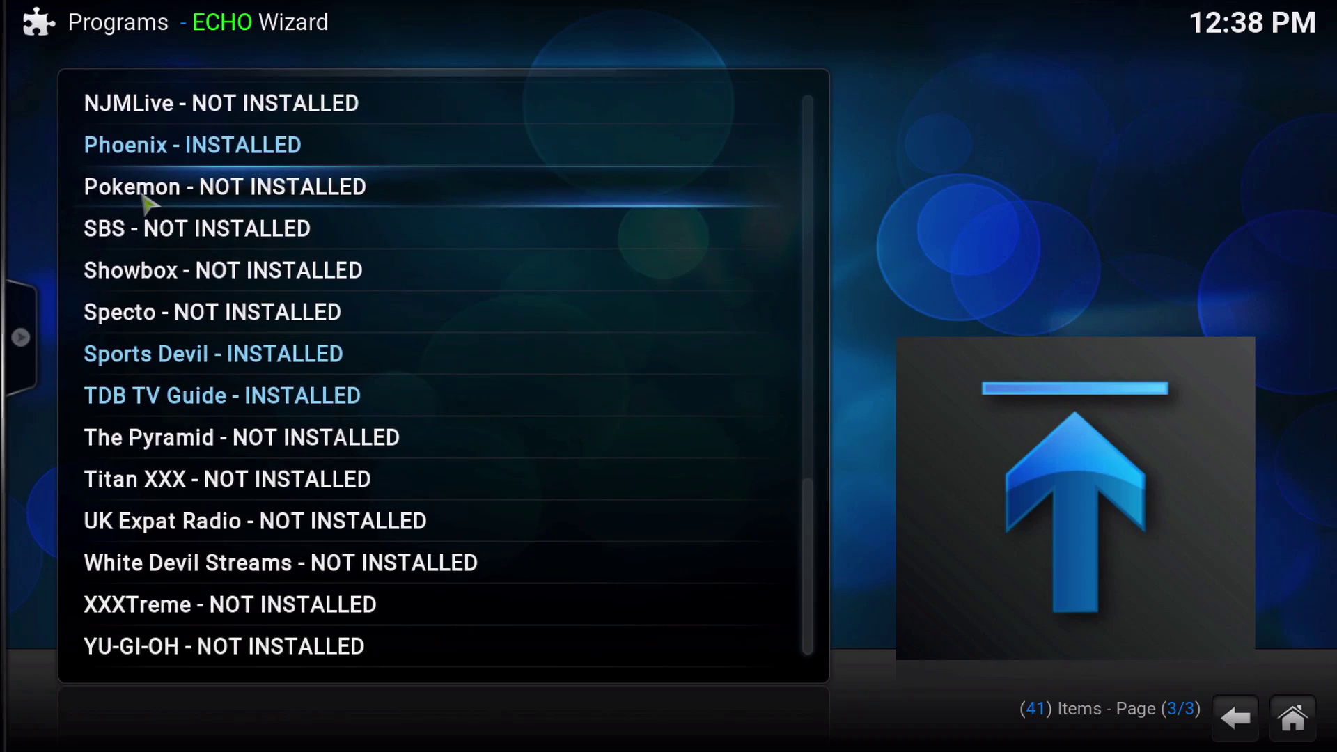